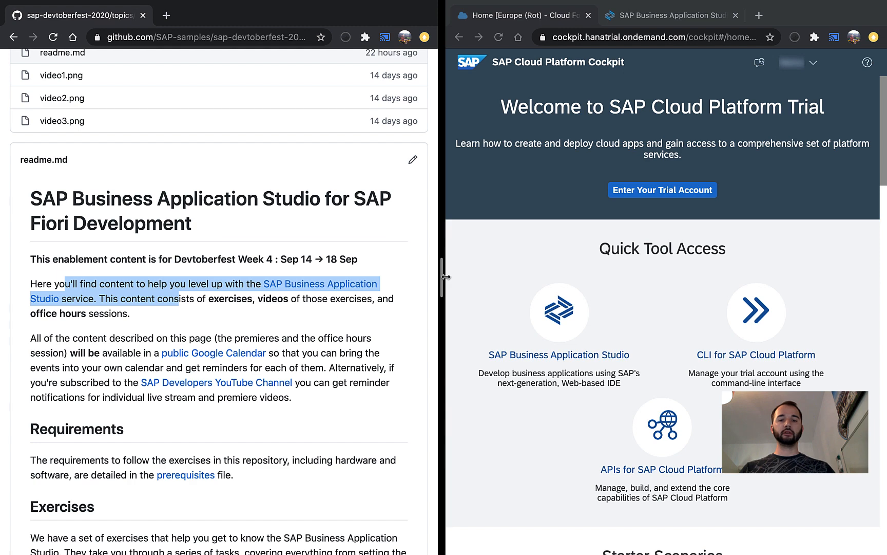
Switch to the full-screen Keynote slideshow showing slide 6, Recommended Setup.
key(ctrl+Left)
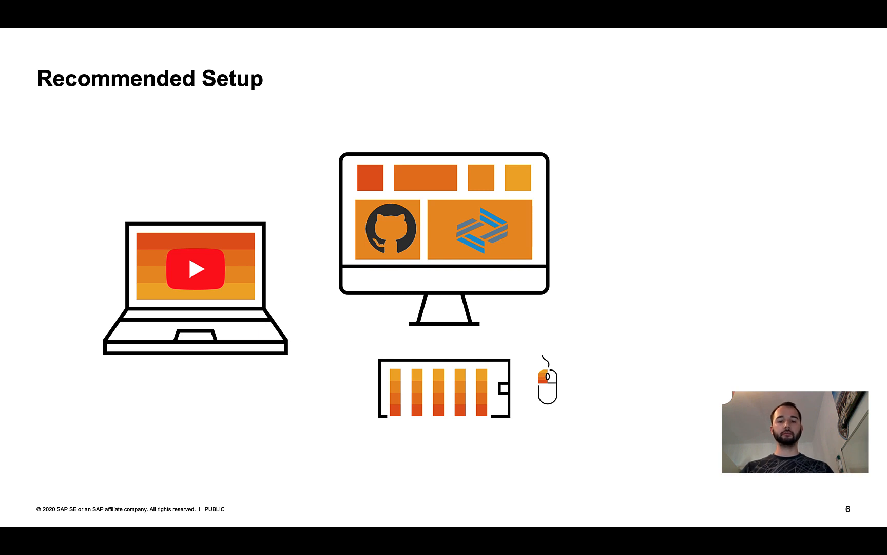
Present slide 7, Turn Off Auto-Play, and play its embedded video.
click(620, 291)
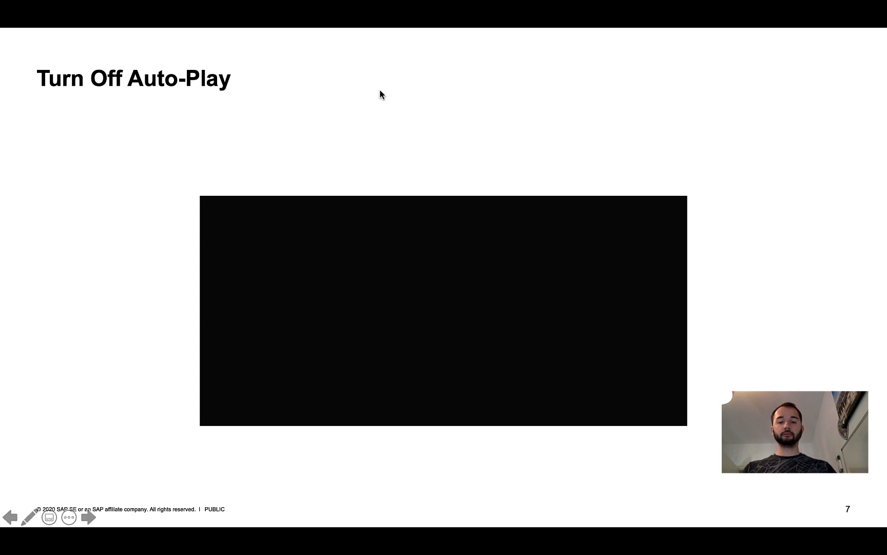
click(334, 222)
key(Left)
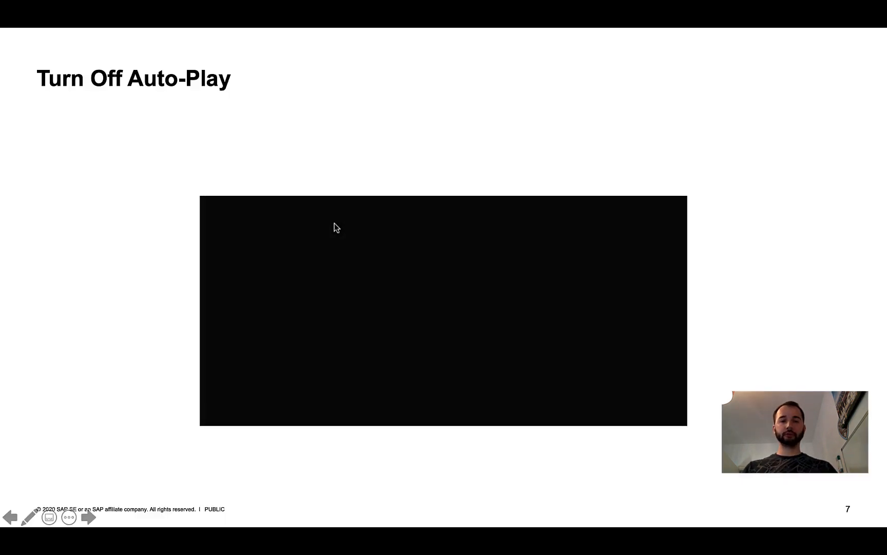
key(Right)
key(Left)
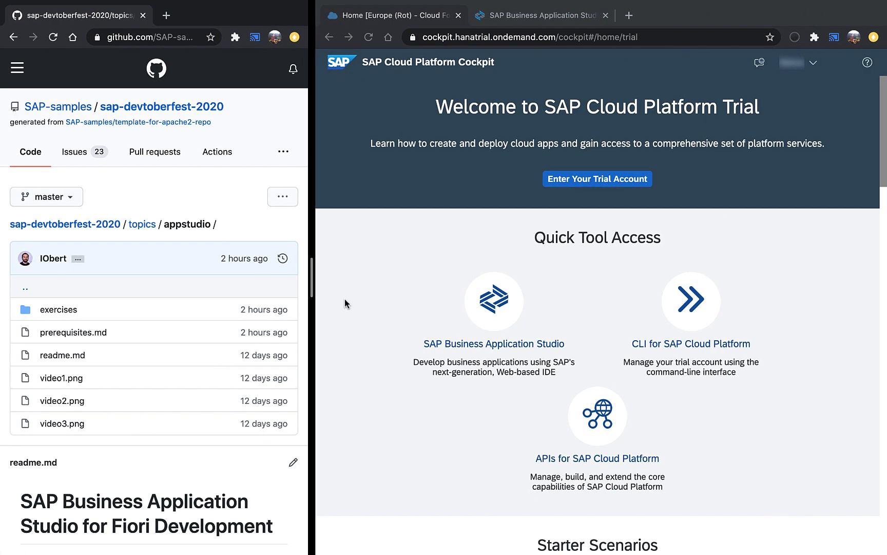
Widen the GitHub window and scroll through the appstudio readme.
drag(310, 282, 557, 252)
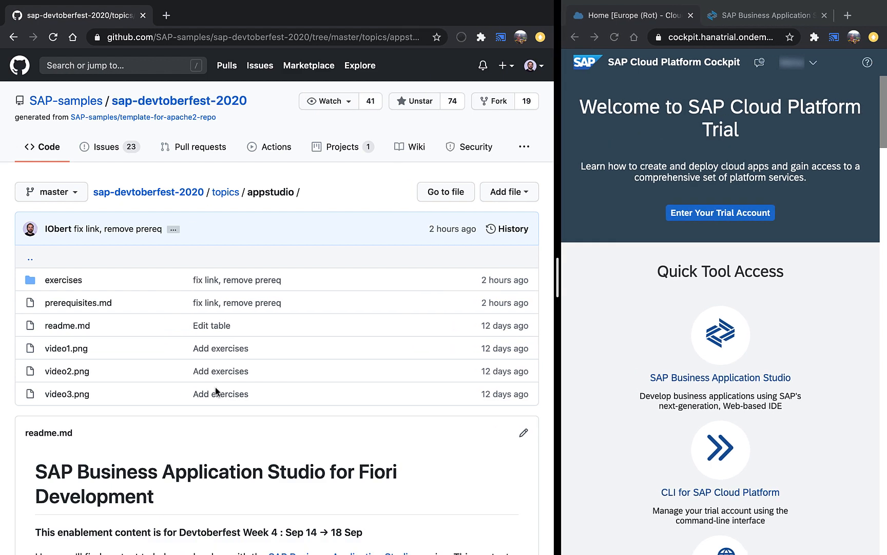
click(242, 31)
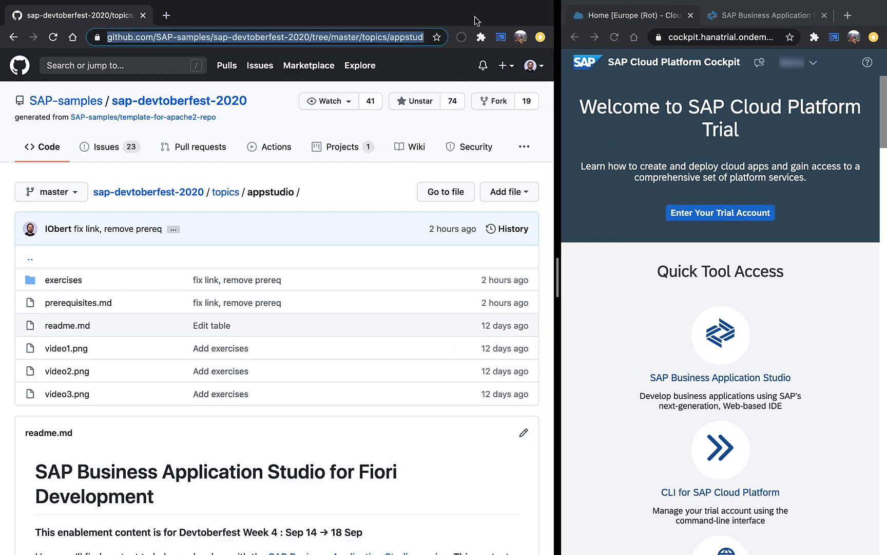
scroll(244, 373, down, 3)
scroll(244, 373, down, 2)
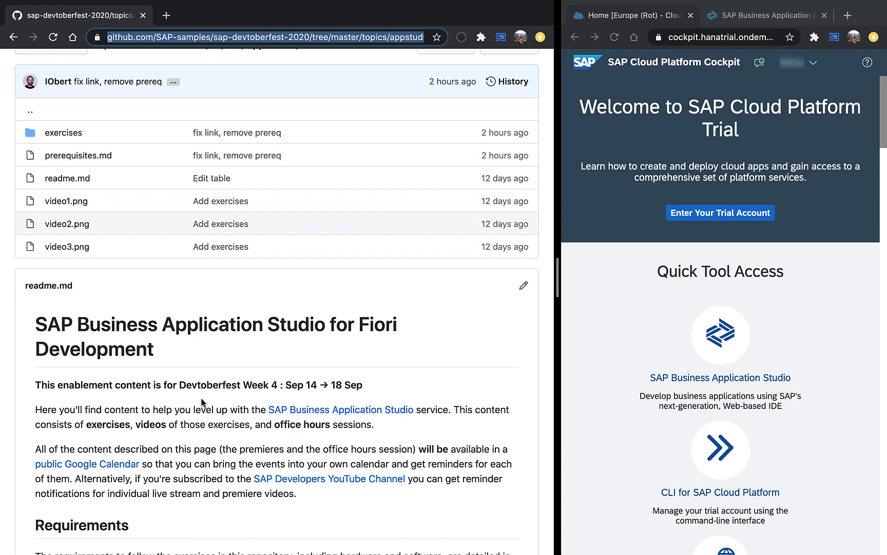
scroll(202, 401, down, 5)
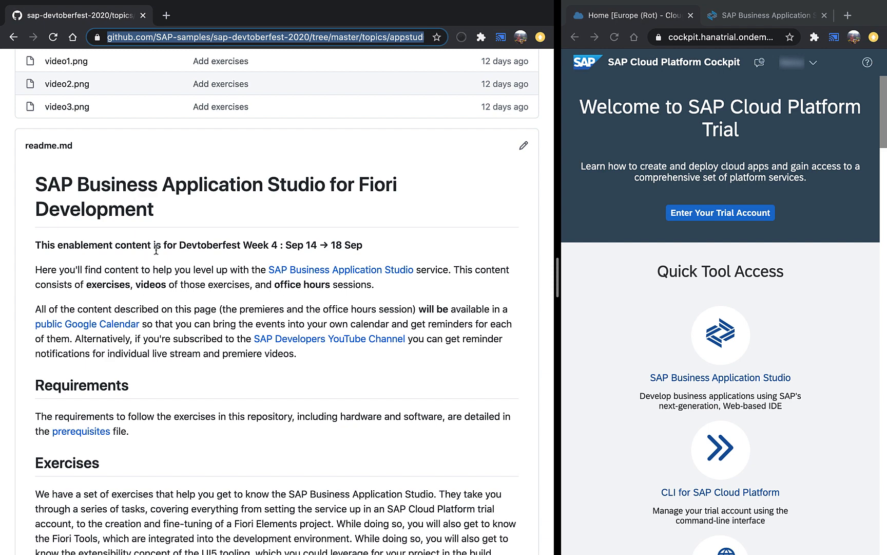
scroll(168, 295, down, 2)
scroll(169, 295, down, 3)
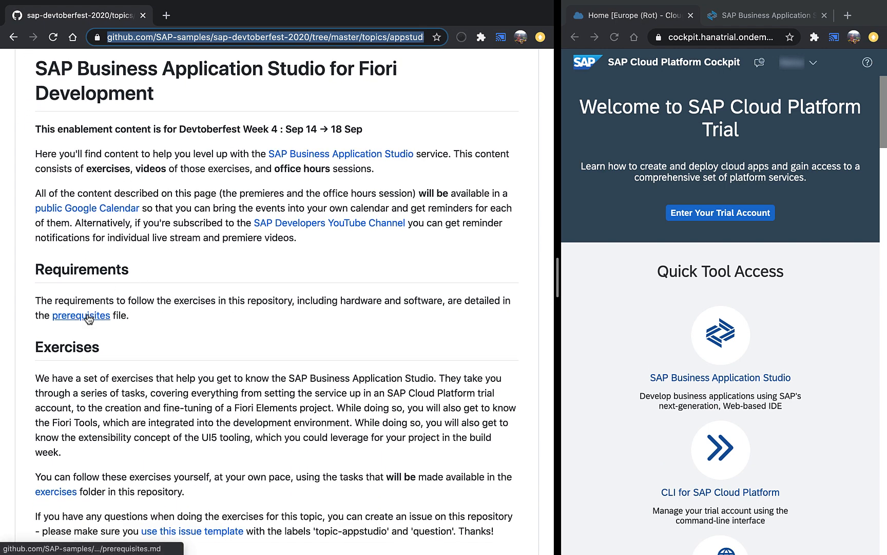
scroll(93, 314, down, 5)
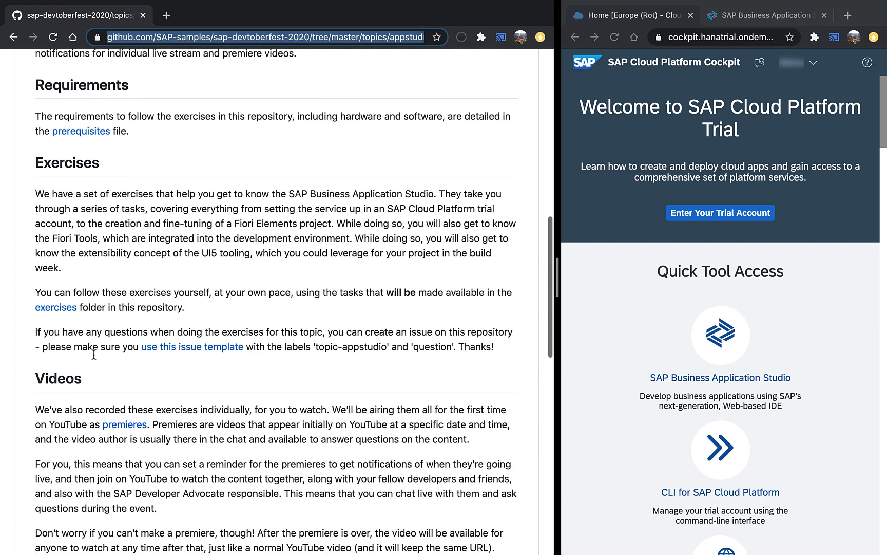
scroll(96, 308, down, 5)
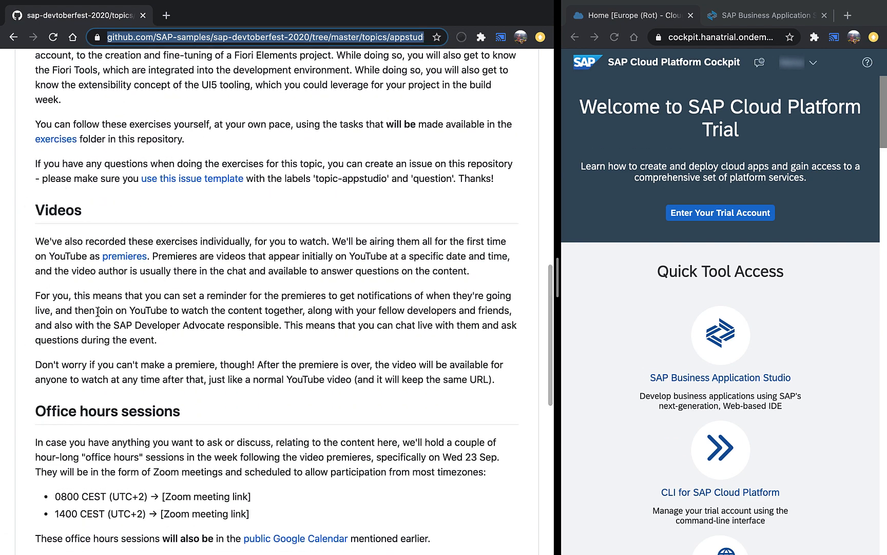
scroll(155, 346, down, 4)
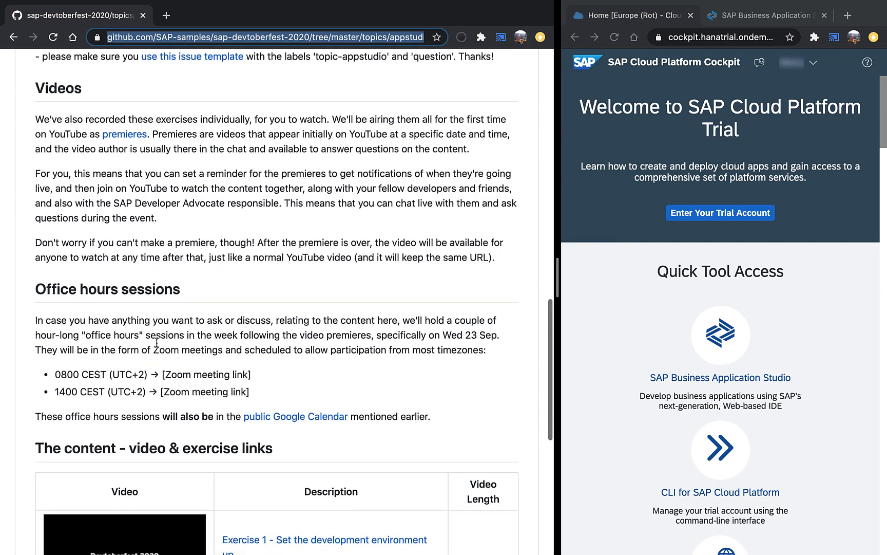
Open the readme's prerequisites file in a new background tab.
scroll(156, 343, up, 6)
scroll(154, 328, up, 8)
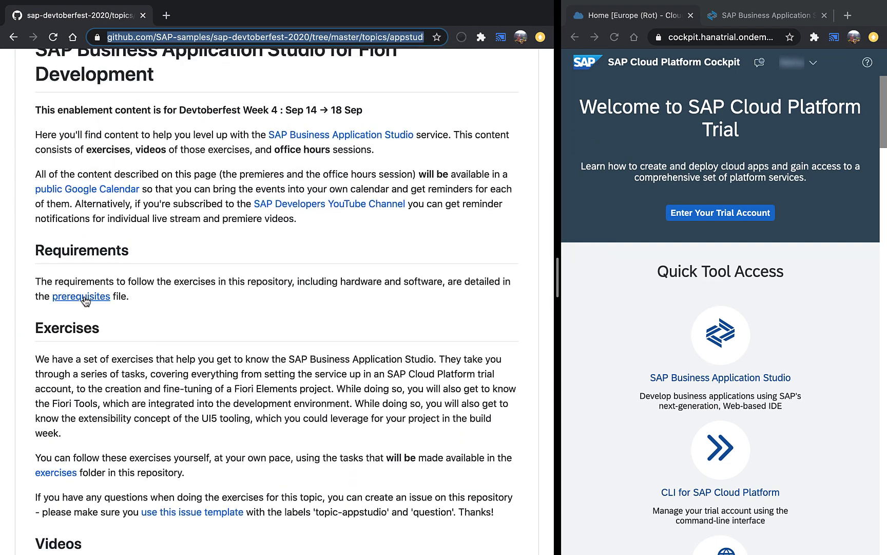
super+click(95, 296)
Show the prerequisites entitlements table (Business Application Studio, Destination, Portal) beside a wider cockpit window.
click(226, 14)
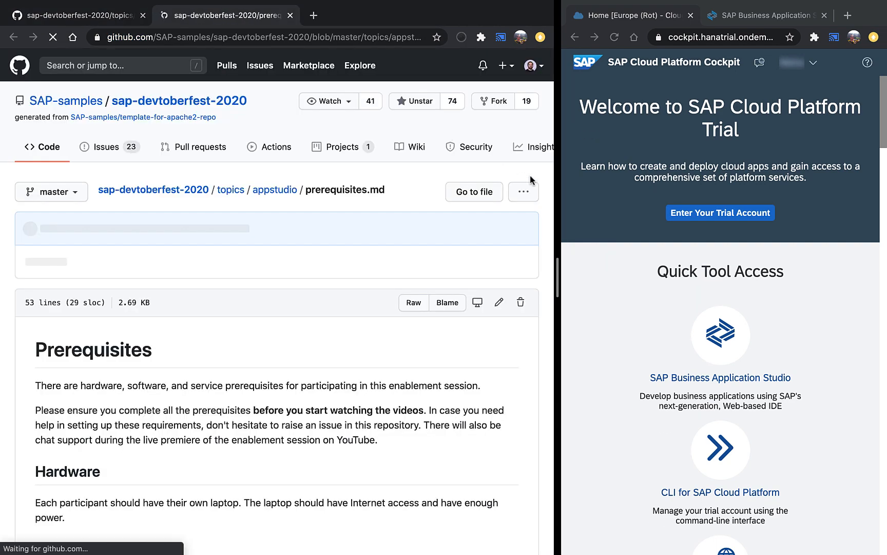
scroll(337, 373, down, 7)
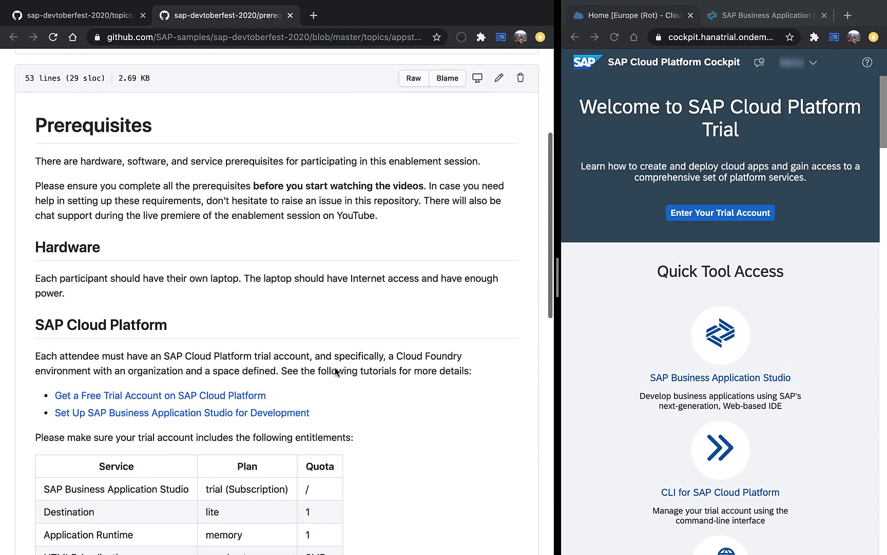
scroll(191, 325, down, 3)
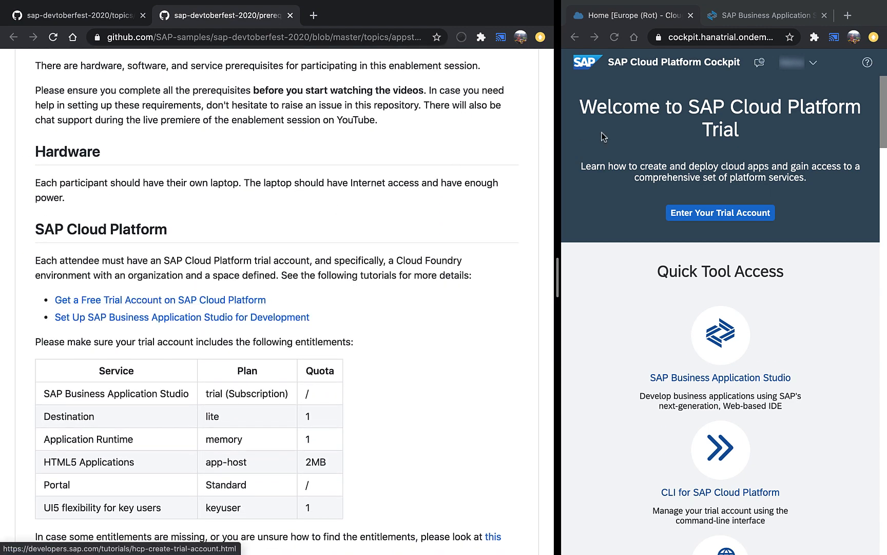
click(671, 64)
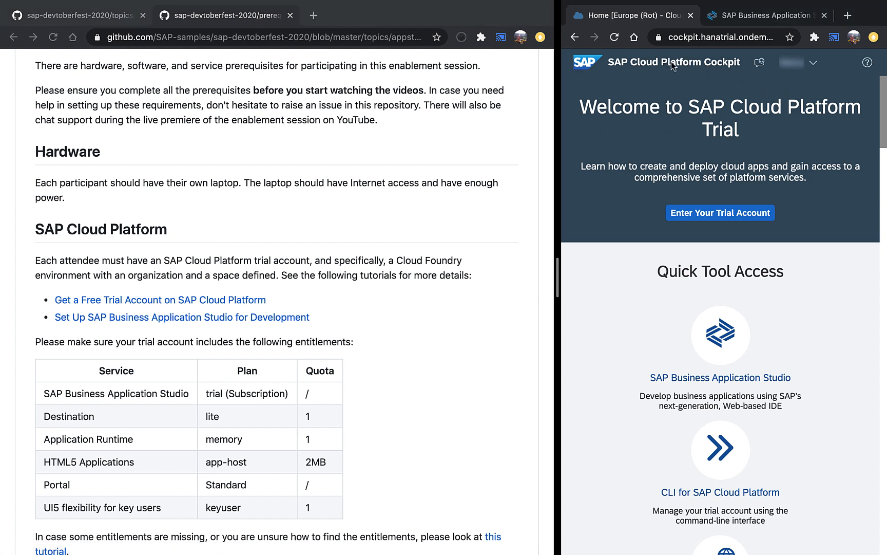
click(329, 298)
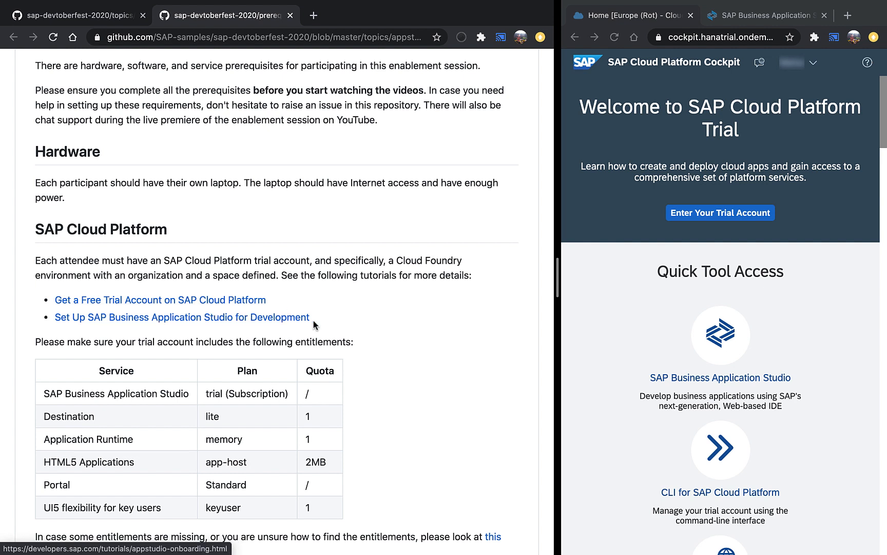
scroll(314, 324, down, 3)
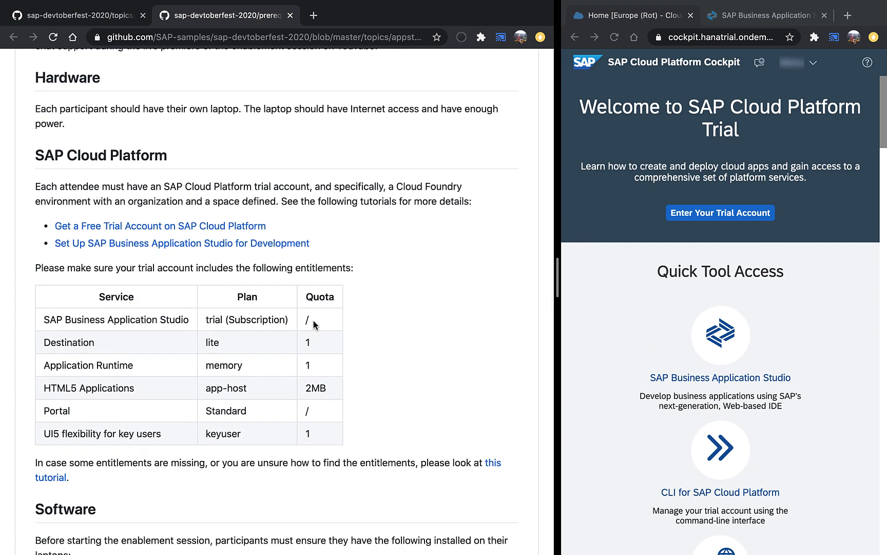
drag(558, 276, 403, 281)
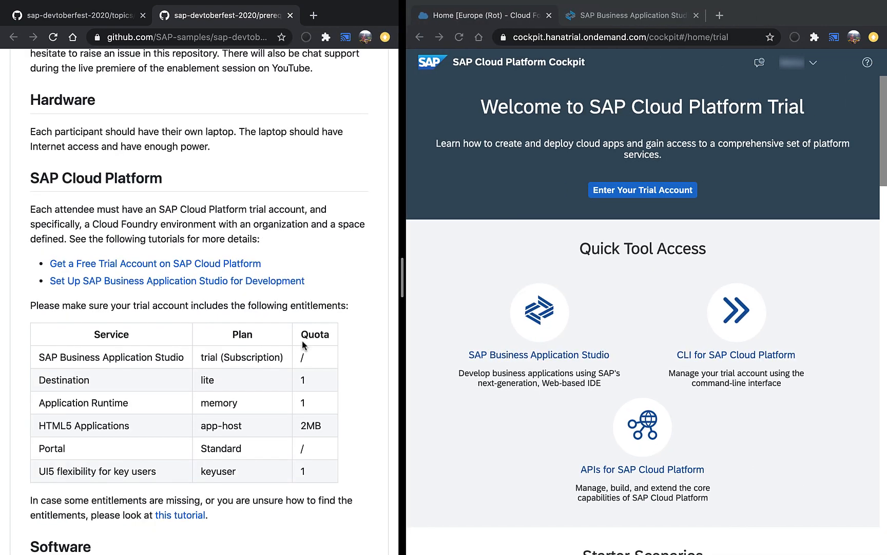
scroll(303, 345, down, 2)
scroll(303, 345, down, 1)
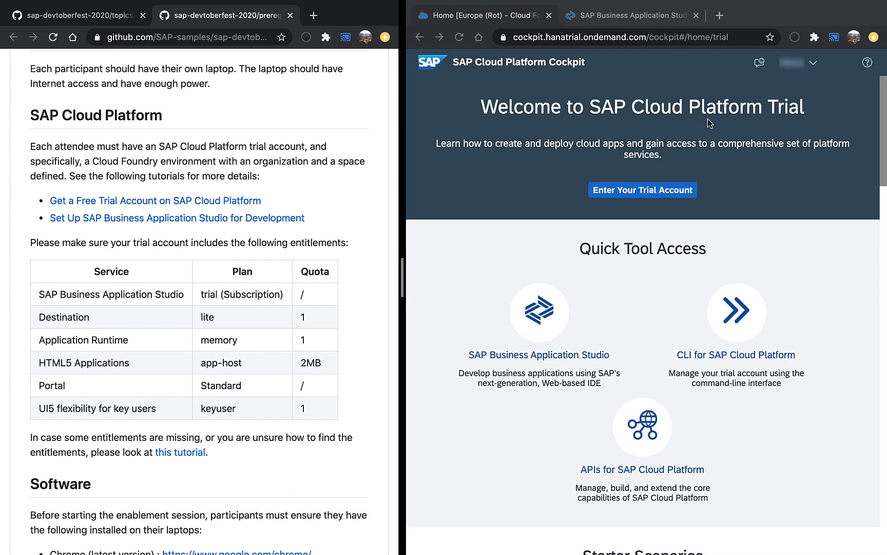
Enter the trial account, open the trial subaccount's Entitlements page, and start a search.
click(623, 194)
click(624, 192)
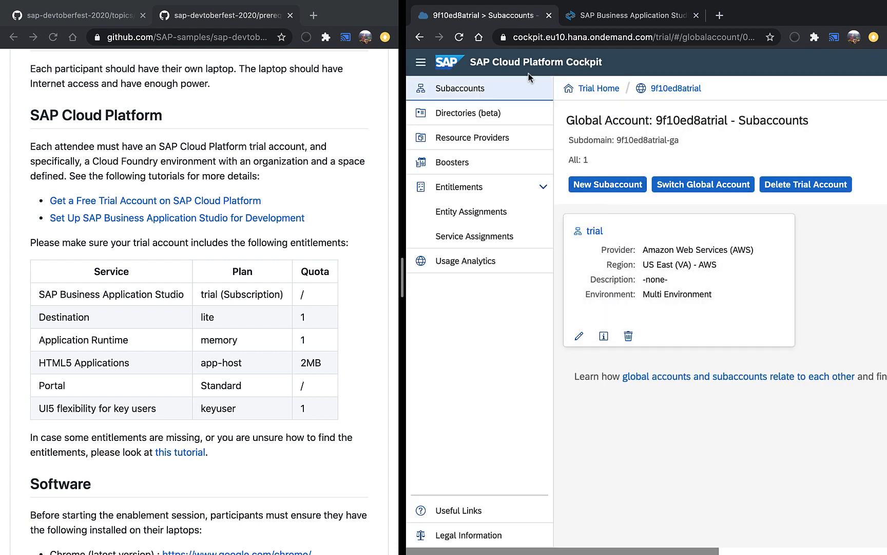
click(649, 264)
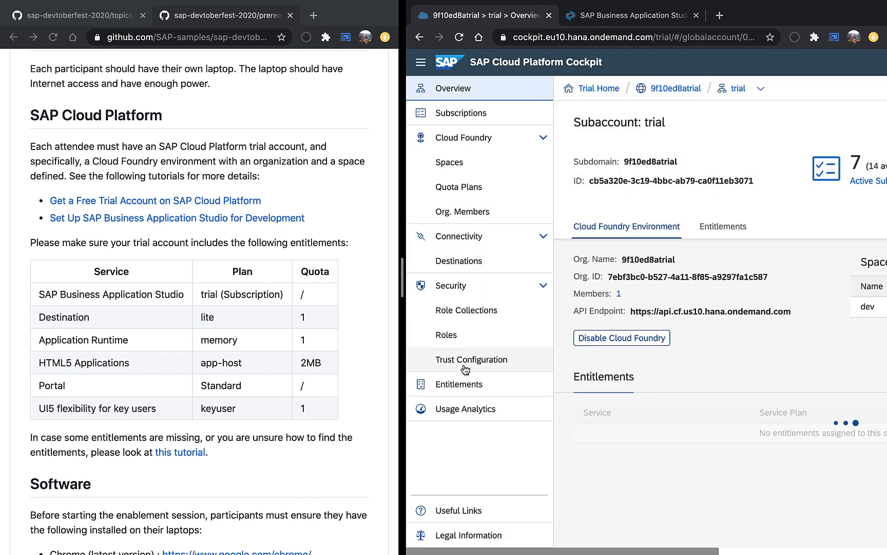
click(462, 384)
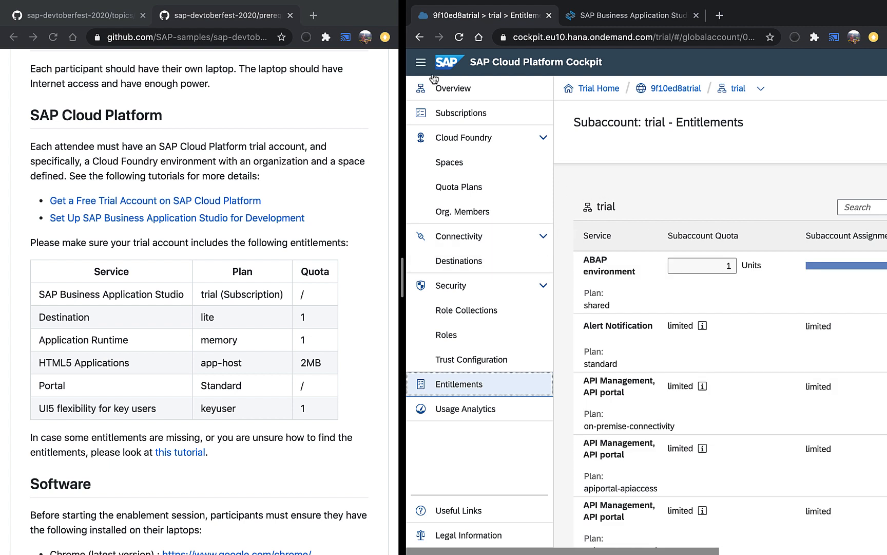
click(421, 62)
click(841, 207)
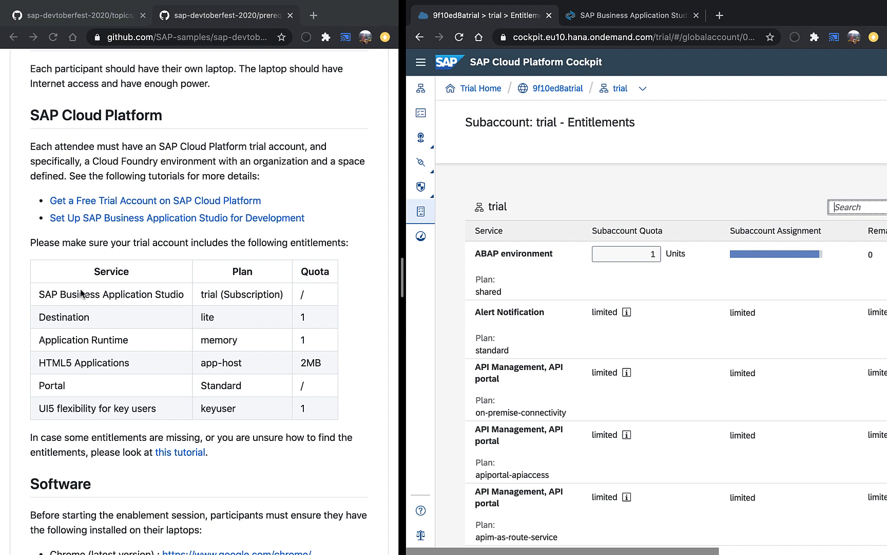
Search the entitlements for studio, destination and runtime services.
text(studi)
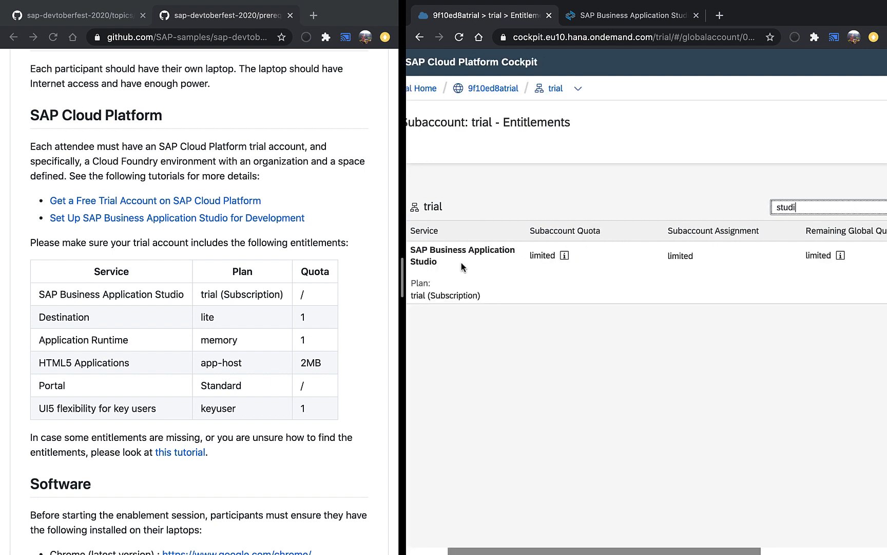
drag(802, 205, 716, 203)
text(dest)
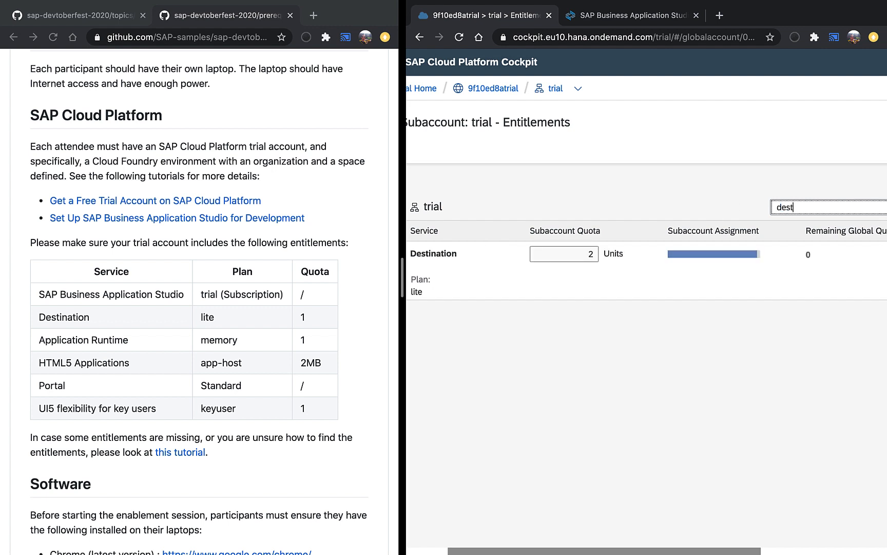
key(super+a)
text(run)
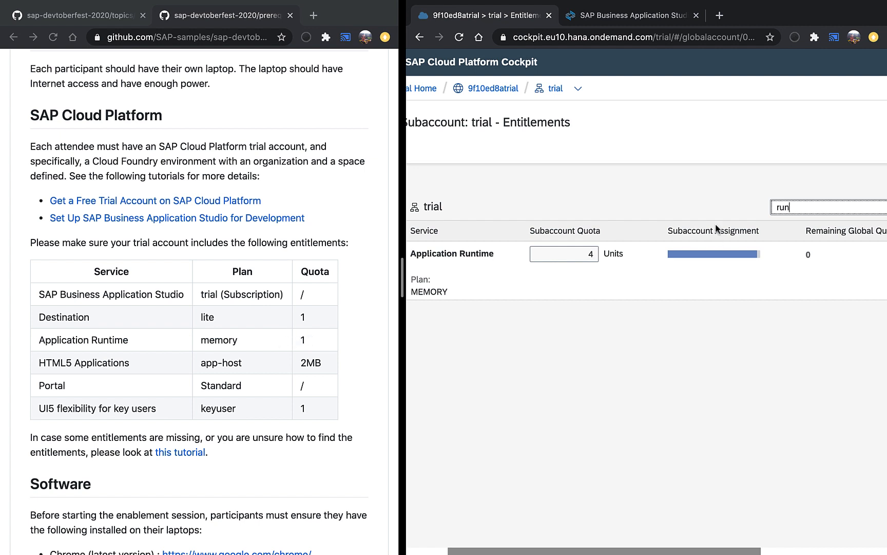
Filter the entitlements by html5 and then portal to confirm both are present.
double_click(786, 208)
text(html5)
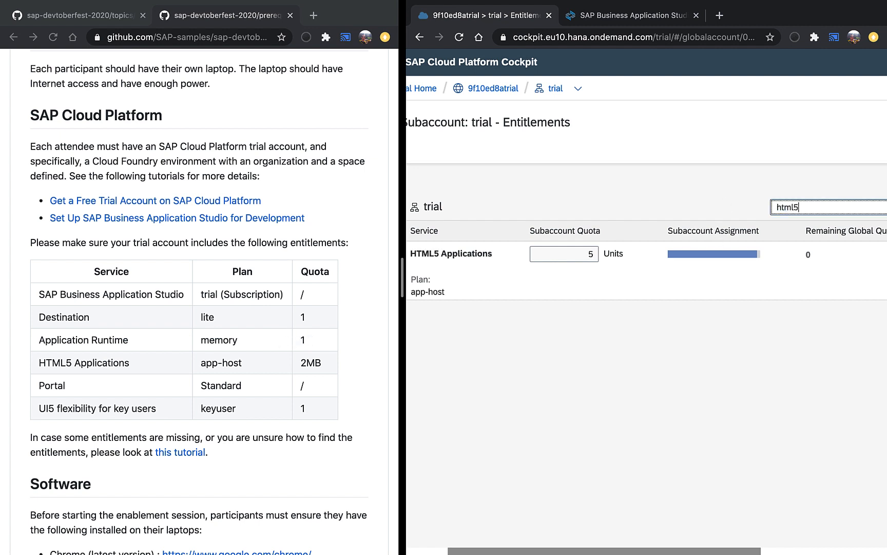
double_click(796, 207)
text(portal)
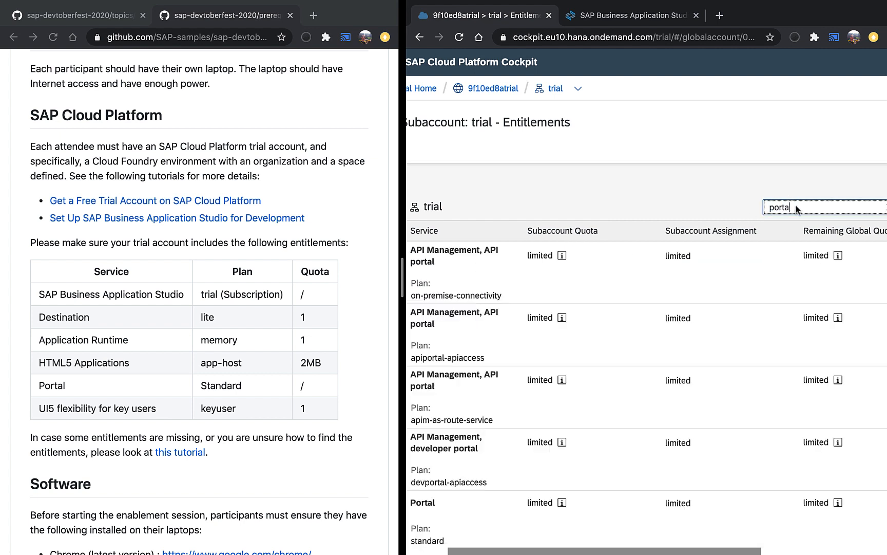
scroll(531, 494, down, 2)
scroll(531, 494, down, 1)
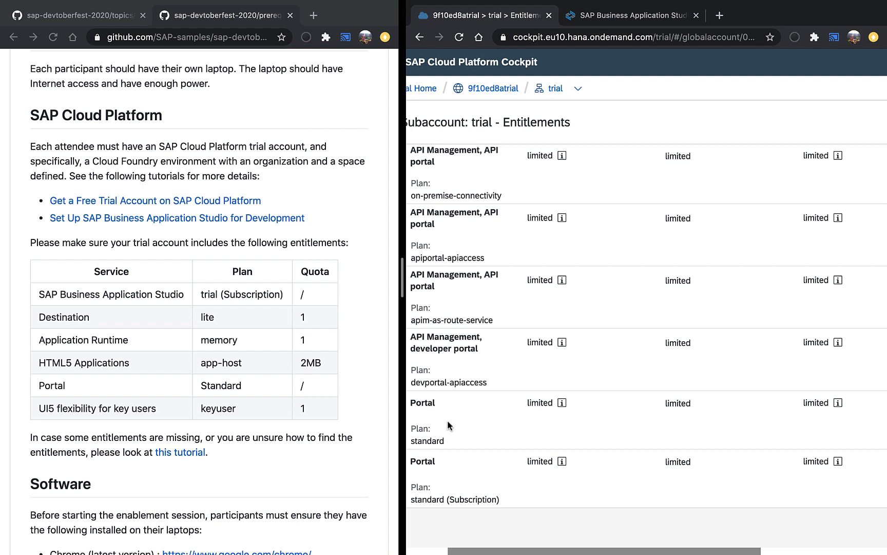
scroll(447, 420, up, 3)
Filter by ui5 to confirm UI5 flexibility for key users, then close the prerequisites tab.
double_click(786, 206)
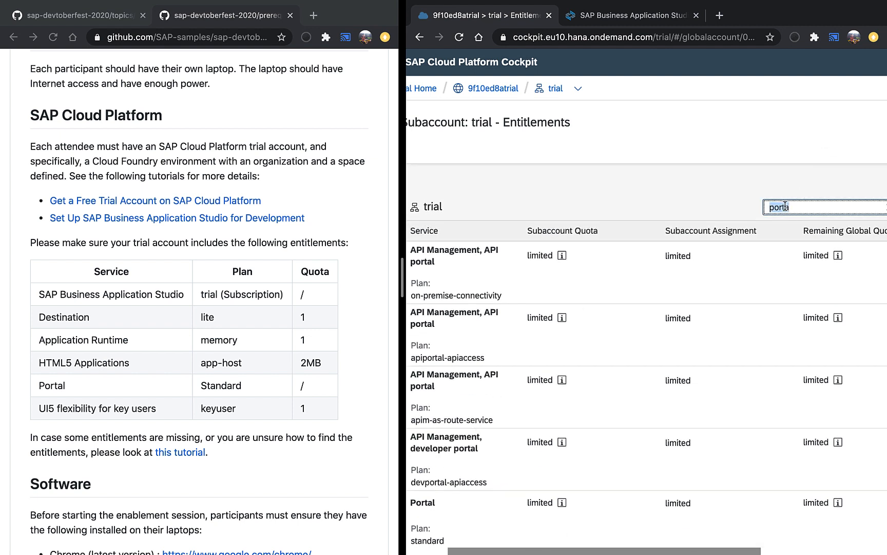
text(ui5)
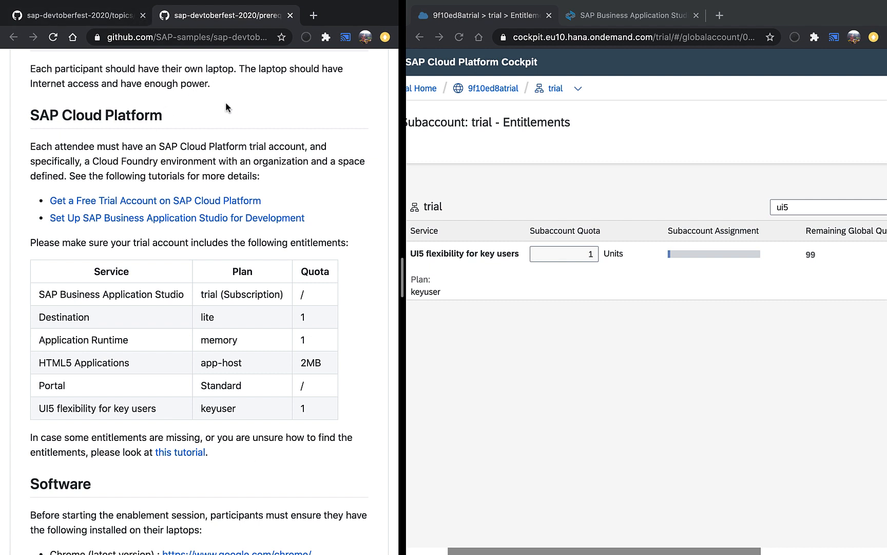
key(super+w)
Open Exercise 01 (01.md) from the repository's exercises folder.
scroll(230, 297, down, 5)
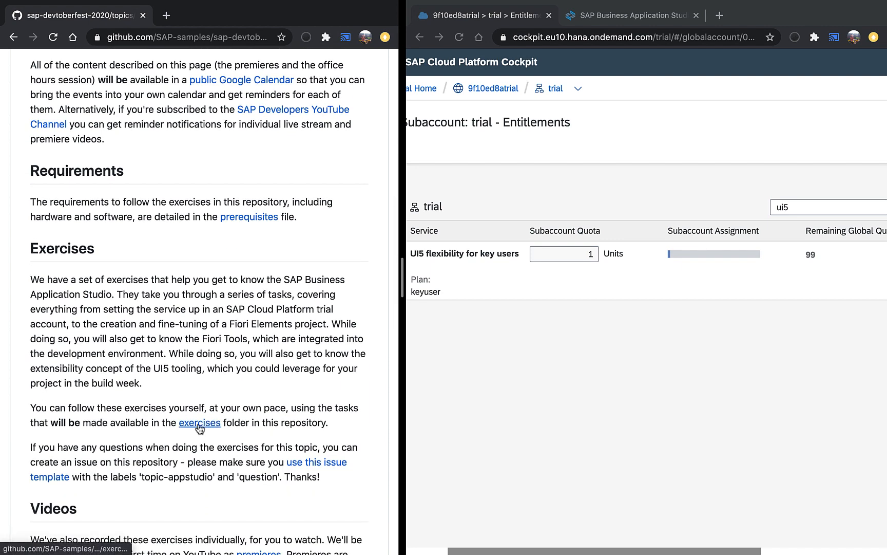
click(199, 424)
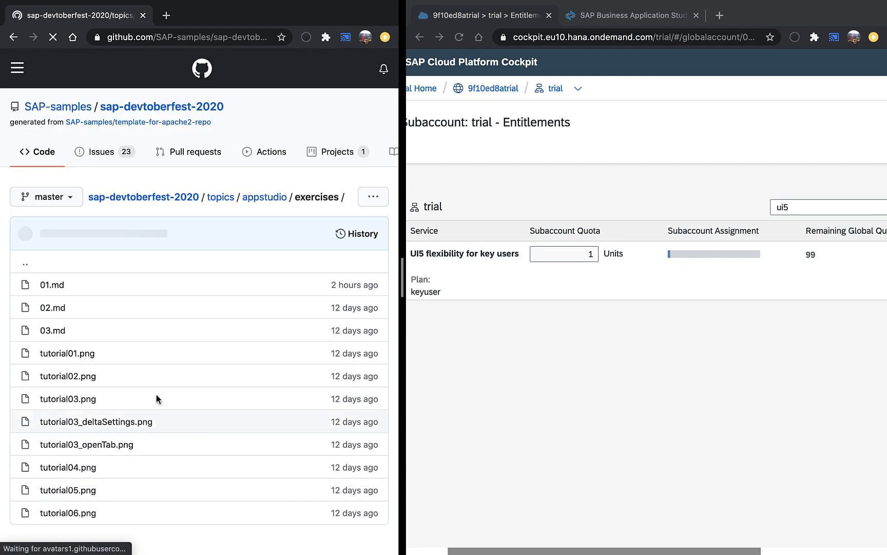
click(273, 198)
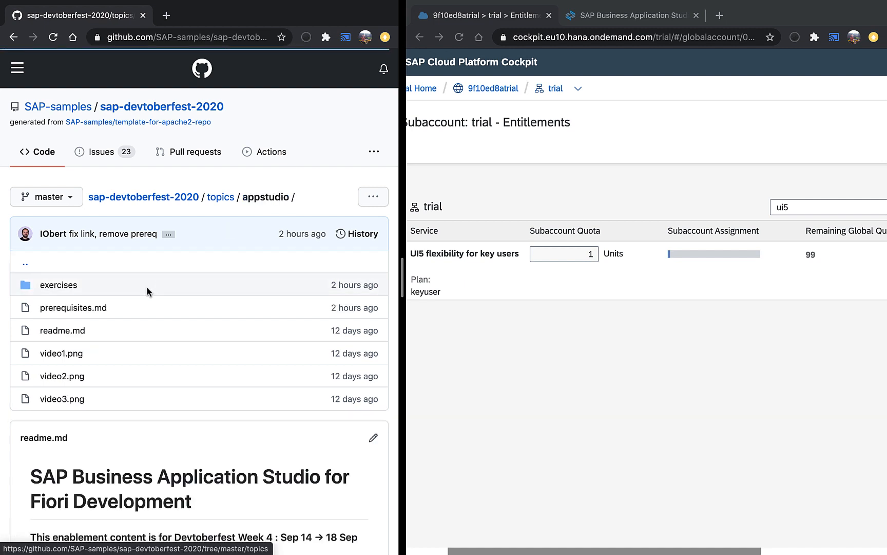
click(50, 287)
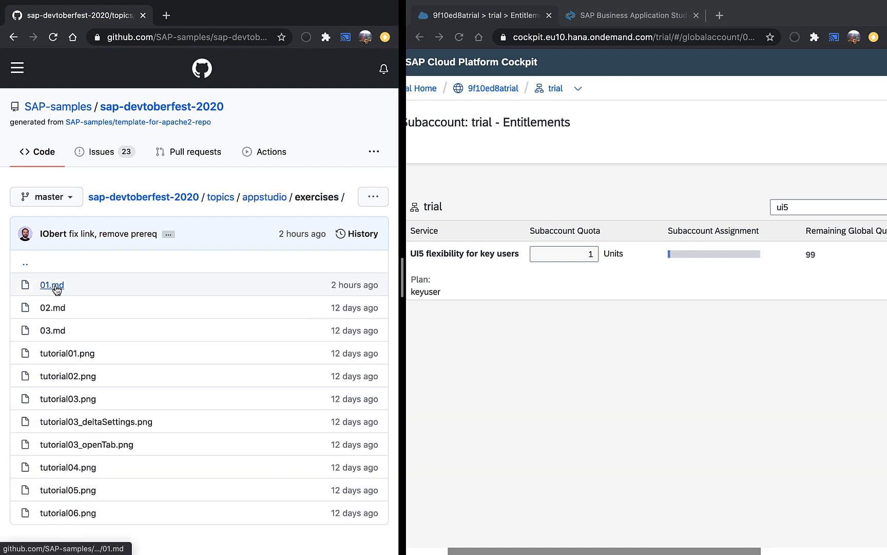
click(54, 286)
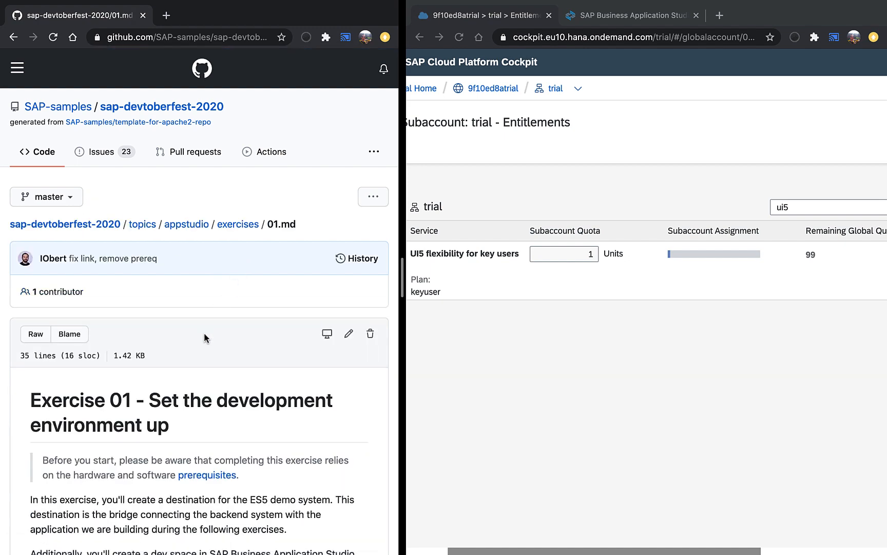
Open Tutorial 1 and Tutorial 2 in new tabs and view the ES5 connection tutorial.
scroll(204, 338, down, 5)
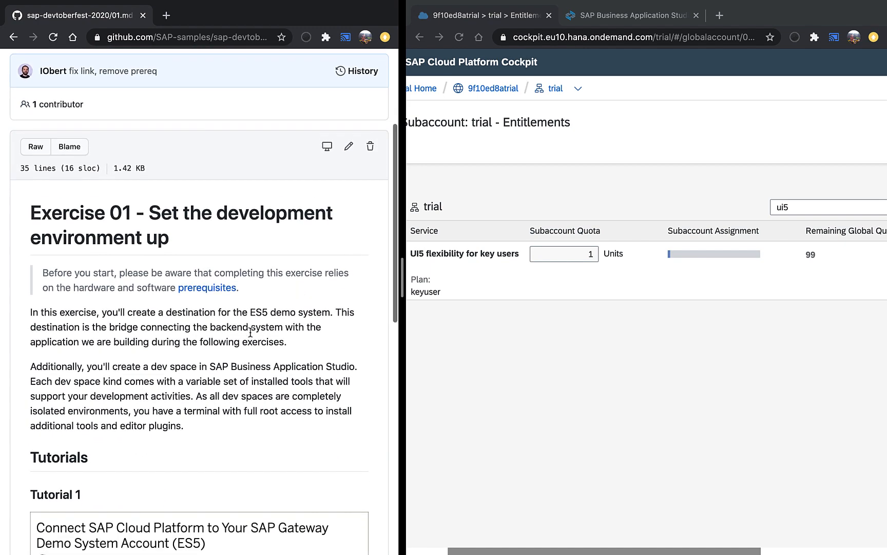
drag(64, 223, 226, 222)
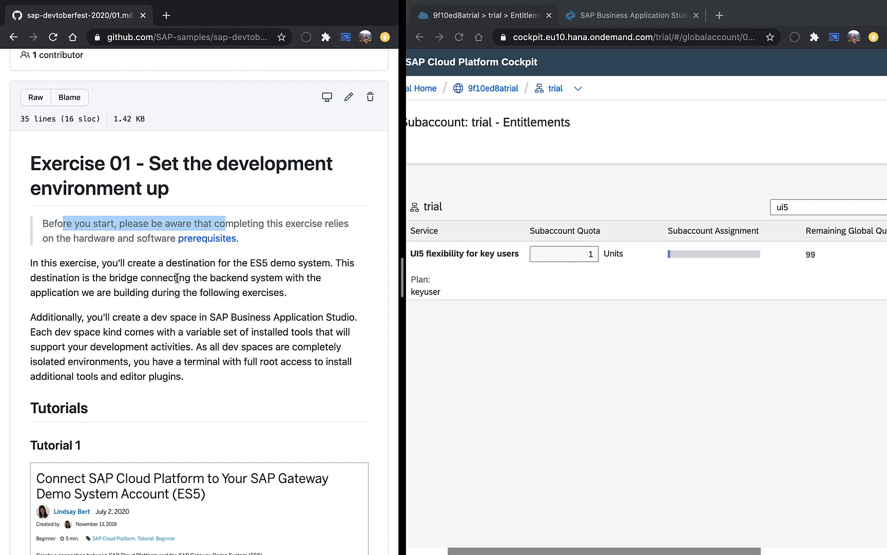
scroll(175, 278, down, 5)
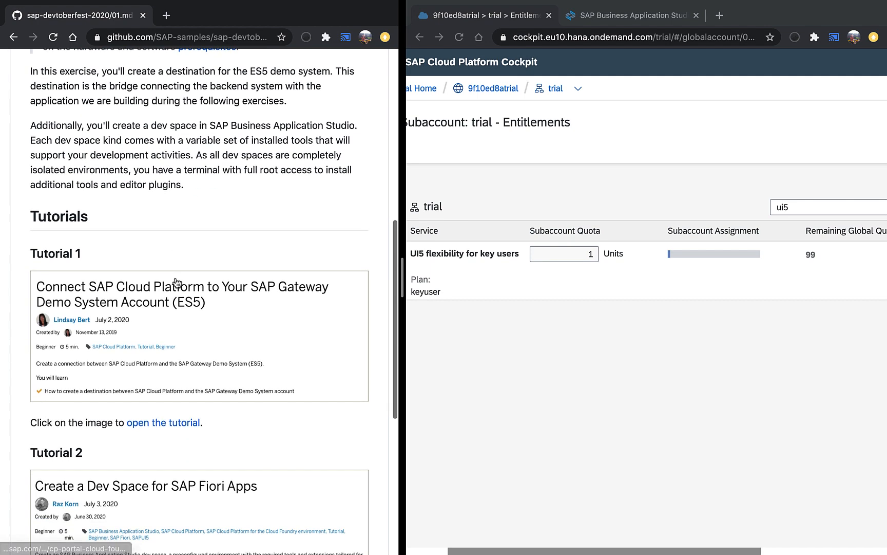
scroll(176, 282, down, 3)
scroll(177, 282, up, 3)
scroll(177, 282, down, 3)
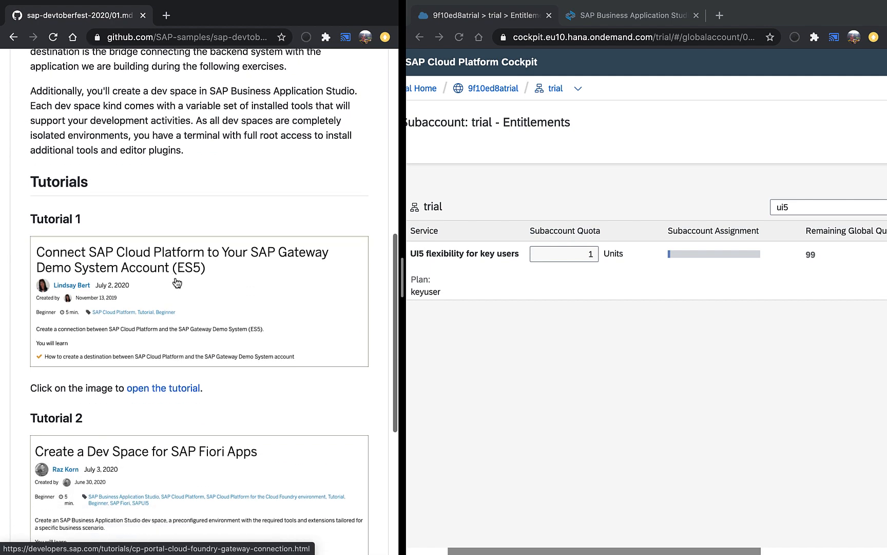
super+click(152, 202)
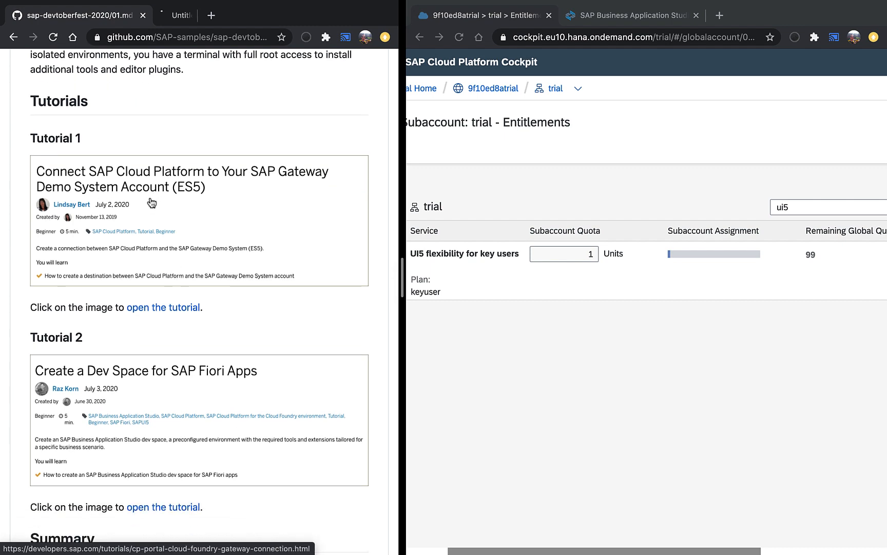
super+click(155, 390)
scroll(152, 388, down, 4)
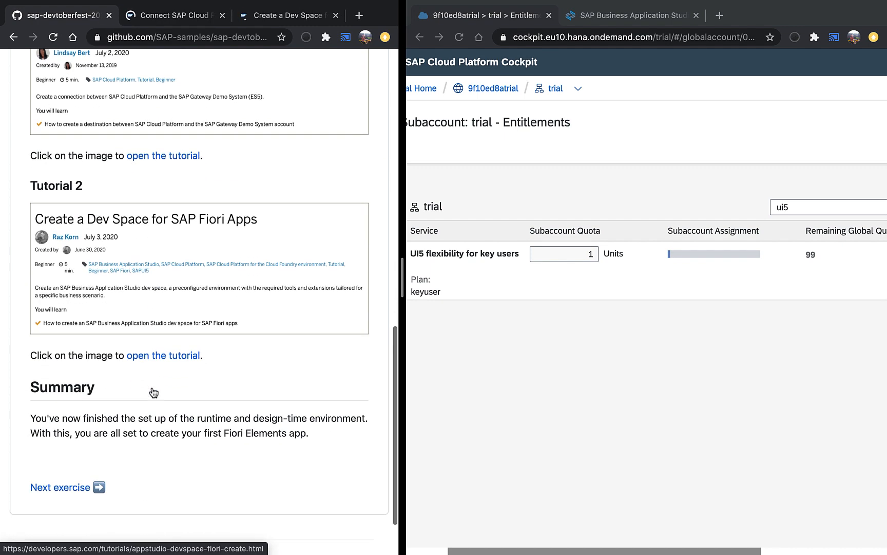
key(ctrl+Tab)
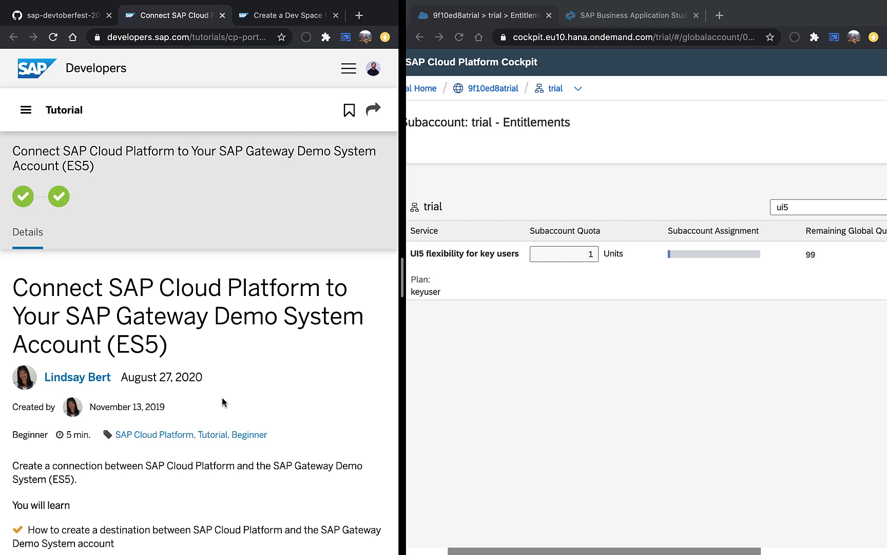
Expand the cockpit's side navigation to show full labels.
scroll(486, 214, left, 3)
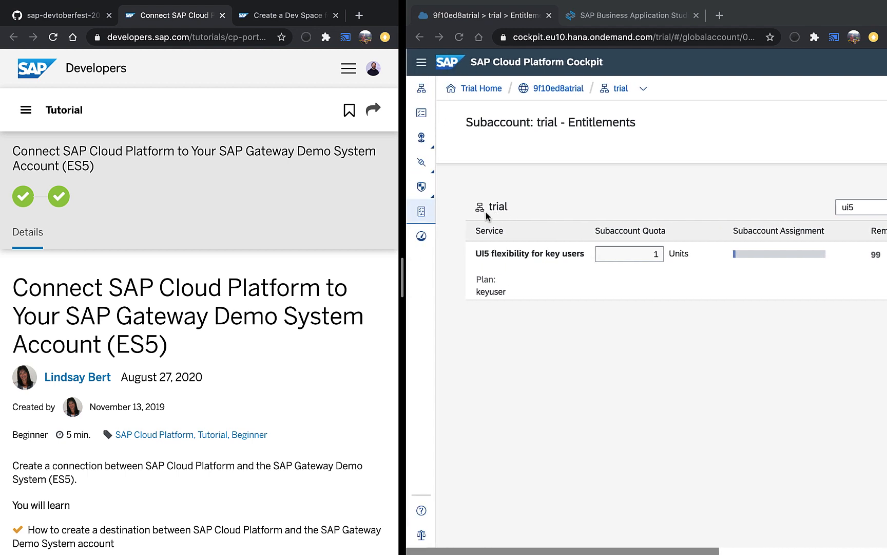
click(422, 68)
click(421, 62)
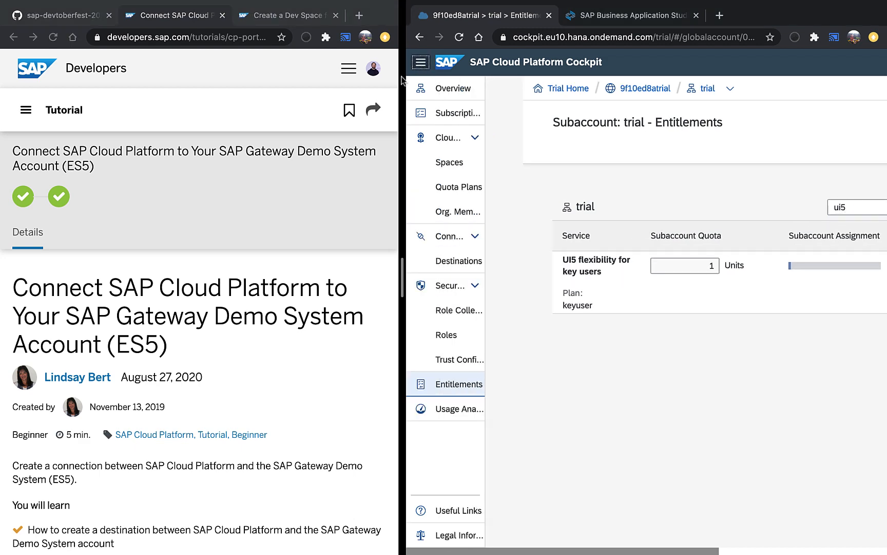
scroll(271, 302, down, 8)
scroll(270, 302, down, 8)
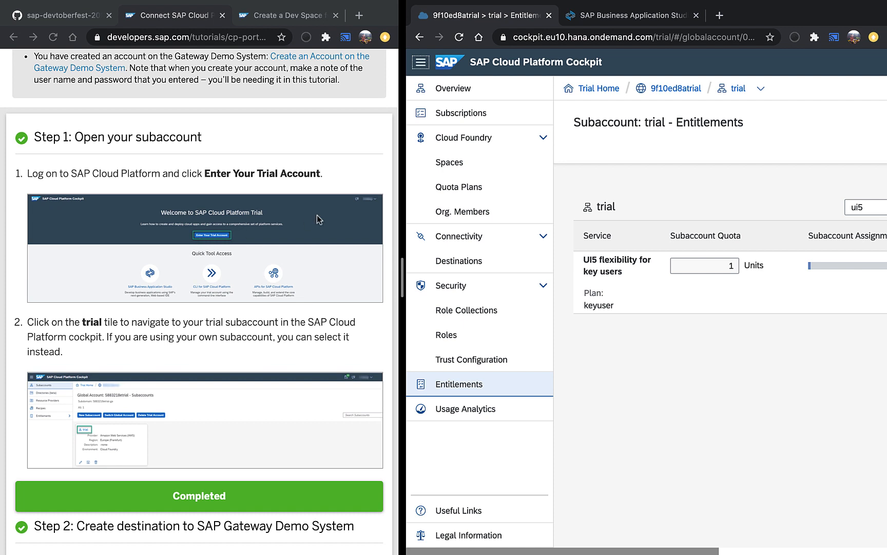
Load hanatrial.ondemand.com and go through the trial account to the trial subaccount's overview.
click(579, 34)
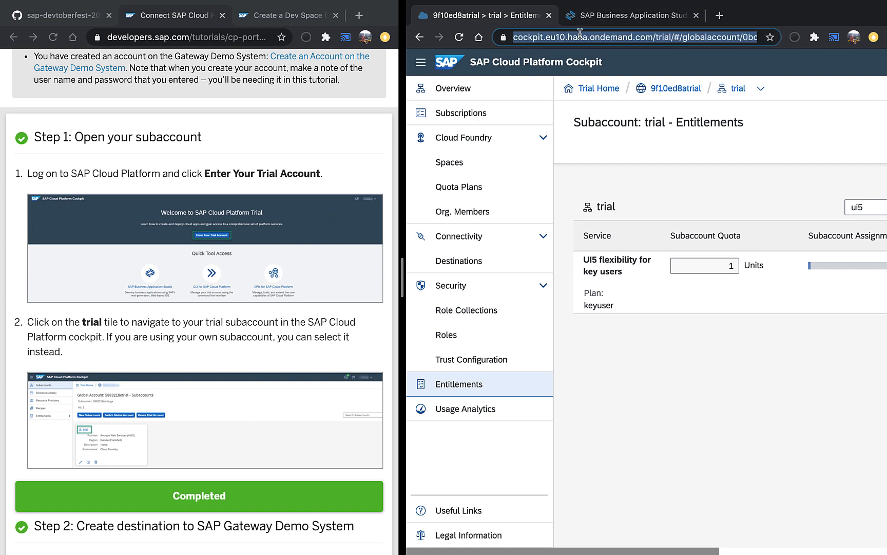
text(hanatrial.ondemand.com)
key(Return)
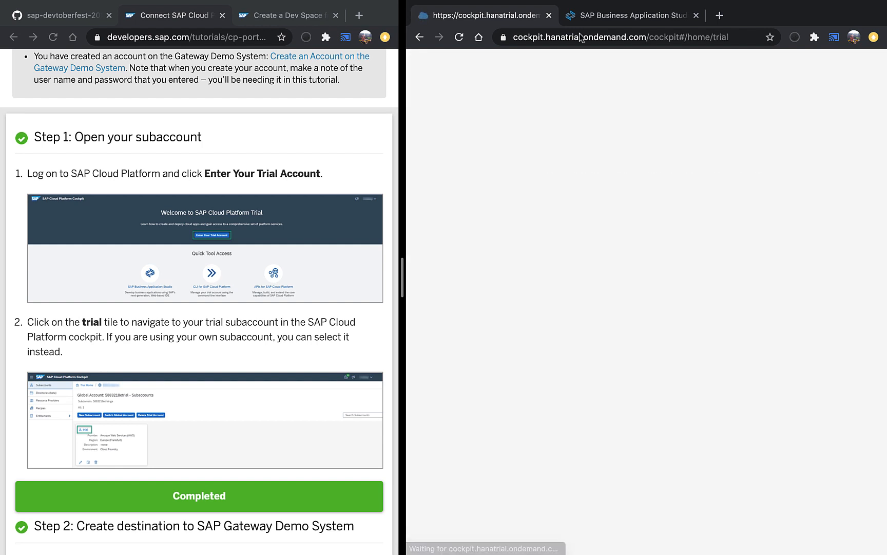
click(635, 190)
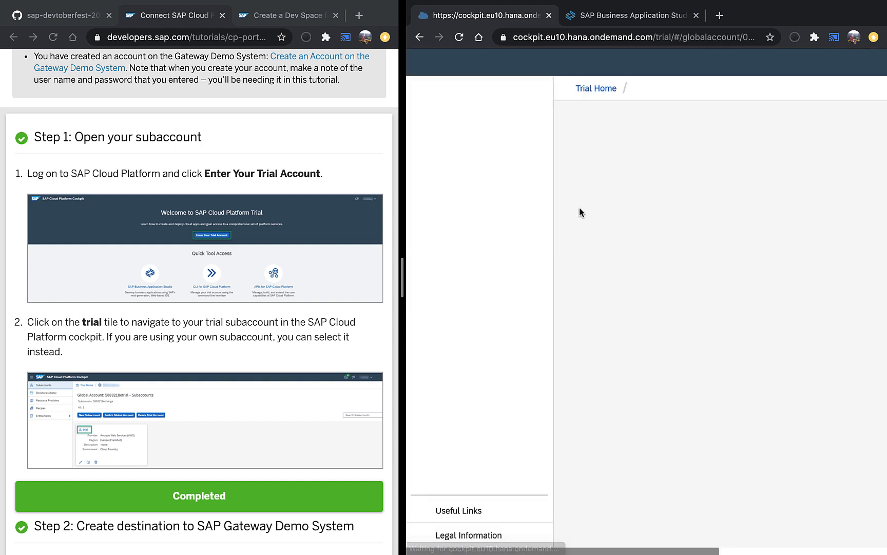
click(581, 216)
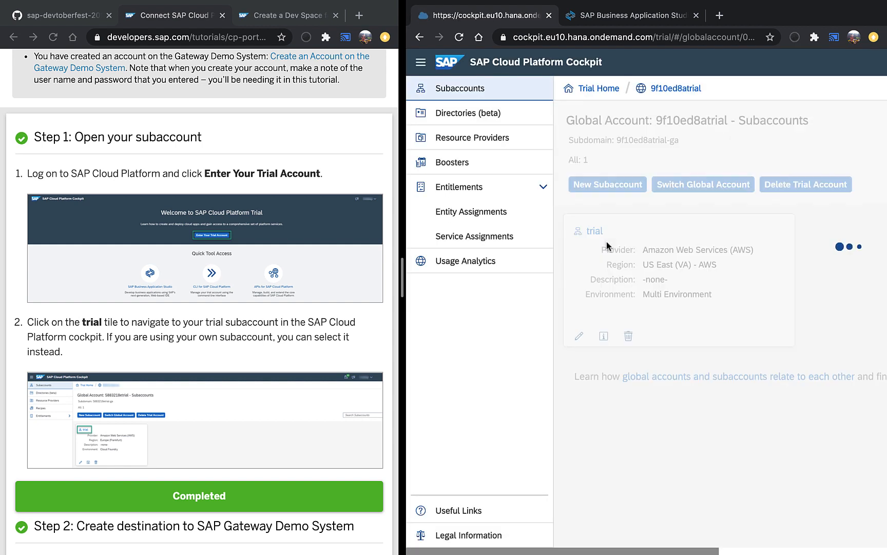
scroll(250, 382, down, 9)
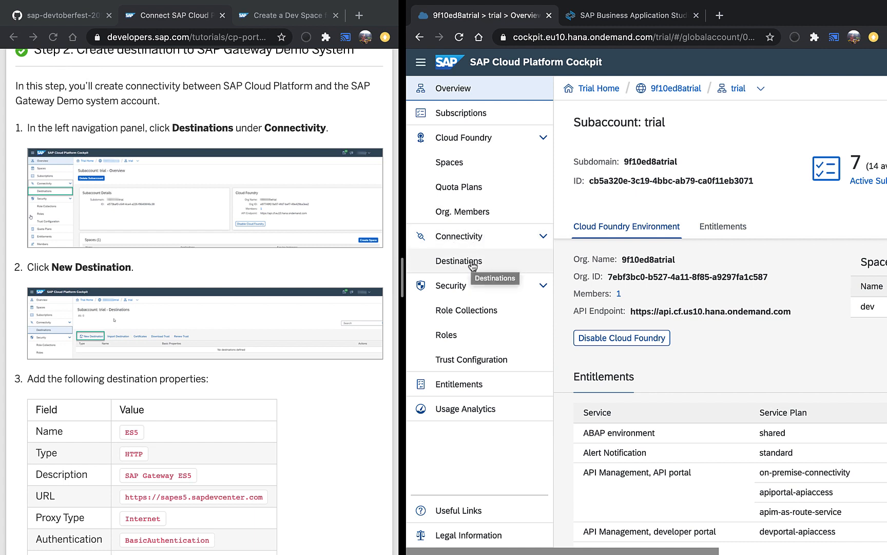
click(542, 235)
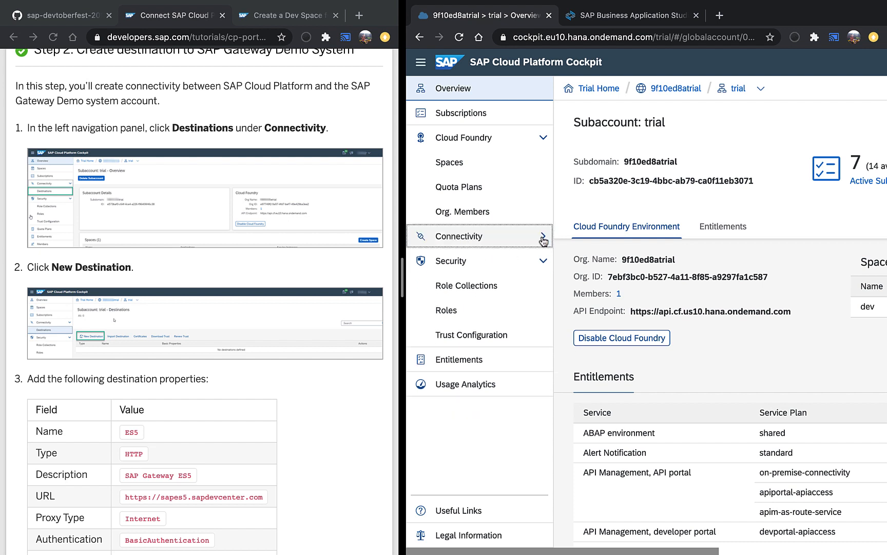
Open Destinations under Connectivity and start a New Destination.
click(542, 236)
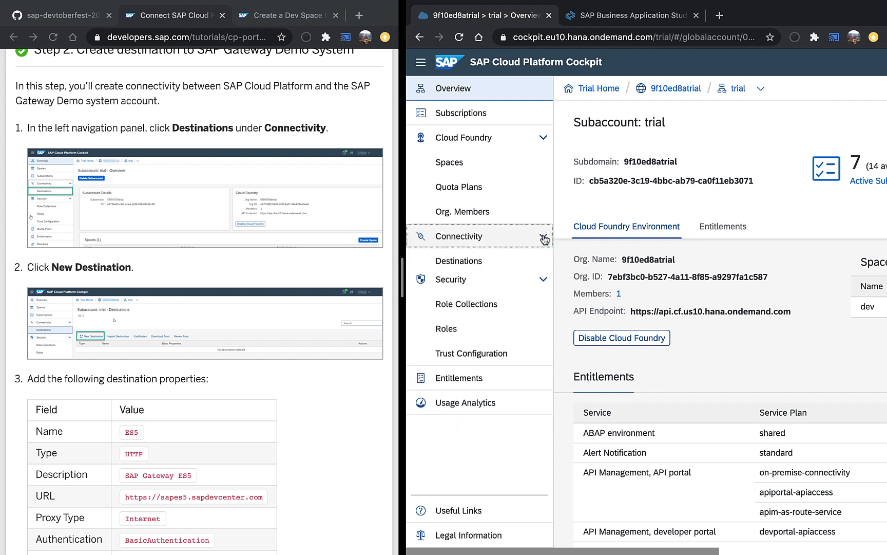
click(491, 265)
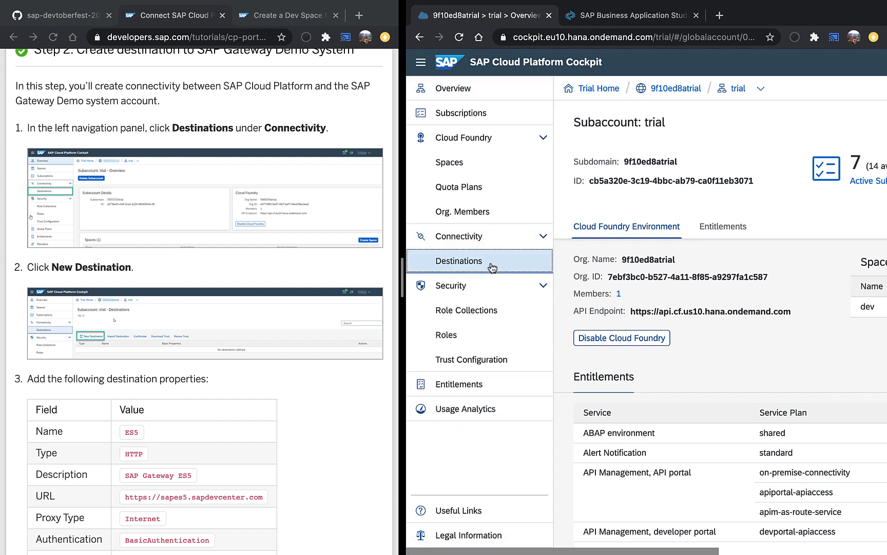
scroll(635, 307, down, 5)
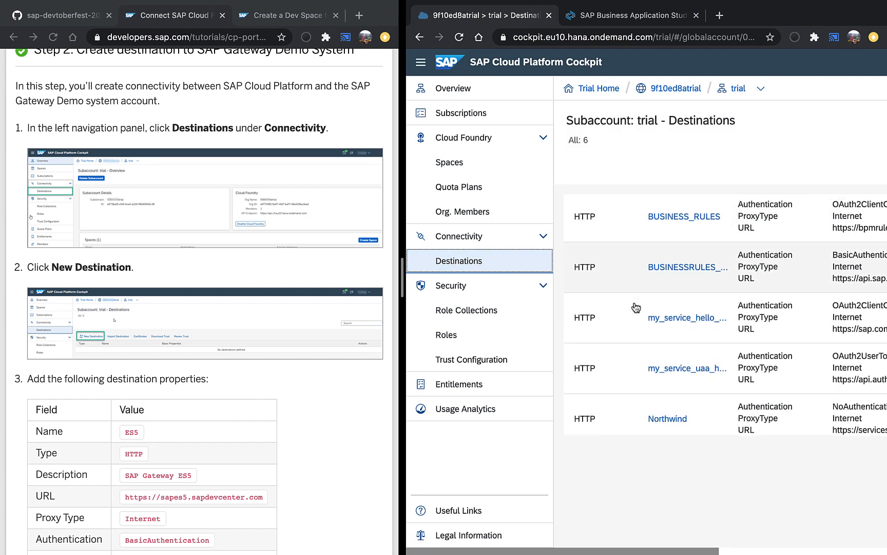
scroll(636, 307, up, 5)
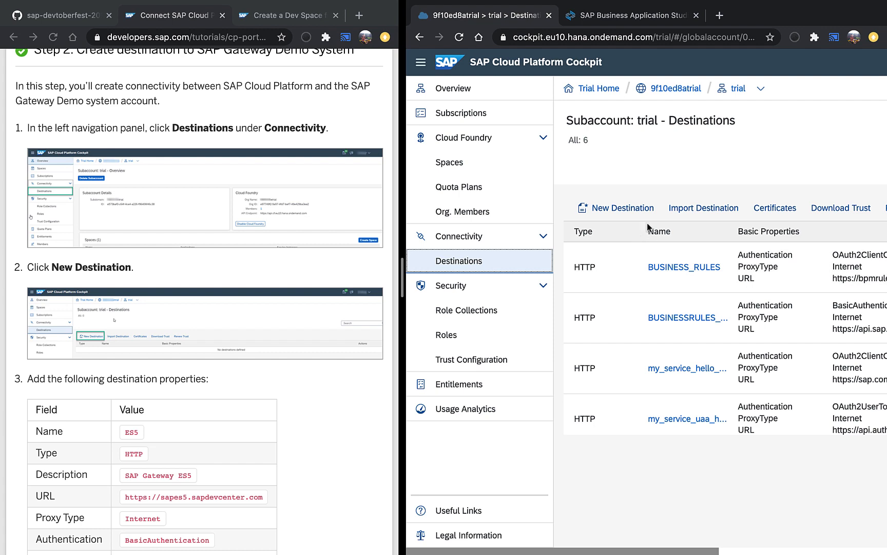
scroll(323, 396, down, 4)
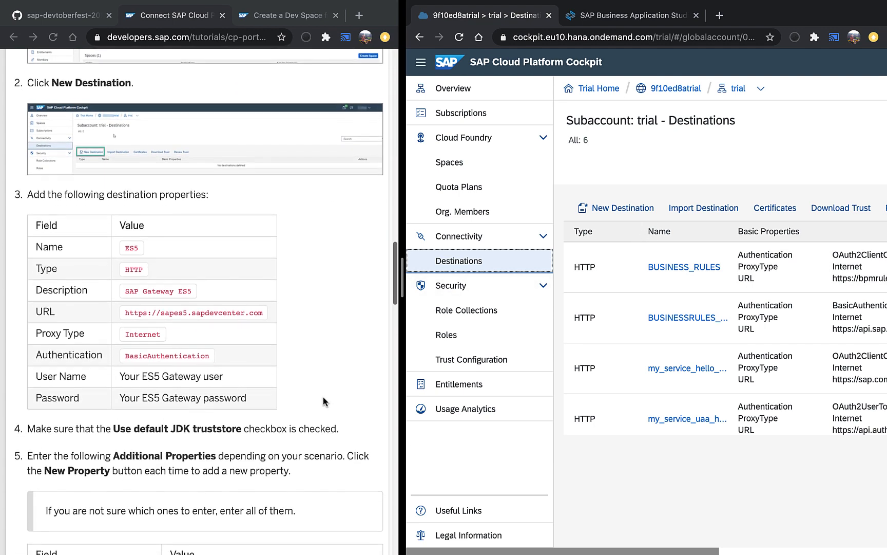
click(627, 212)
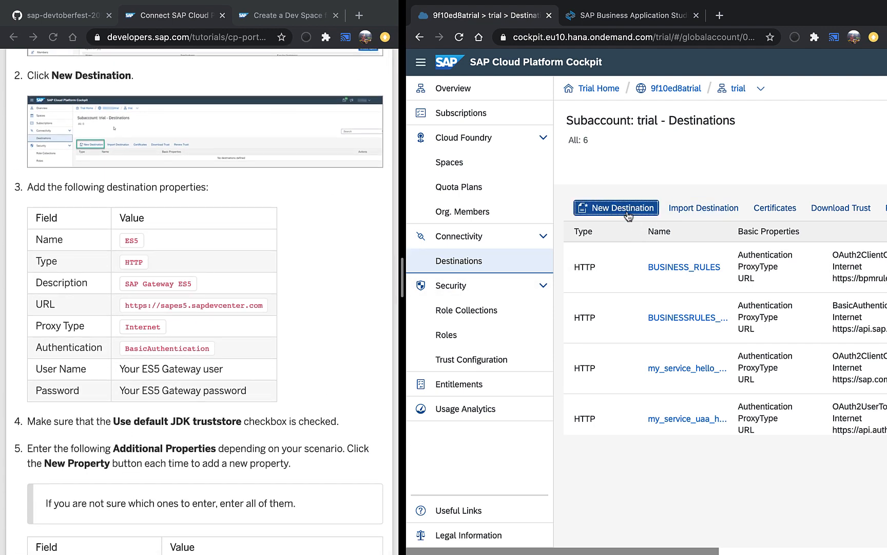
scroll(571, 333, down, 4)
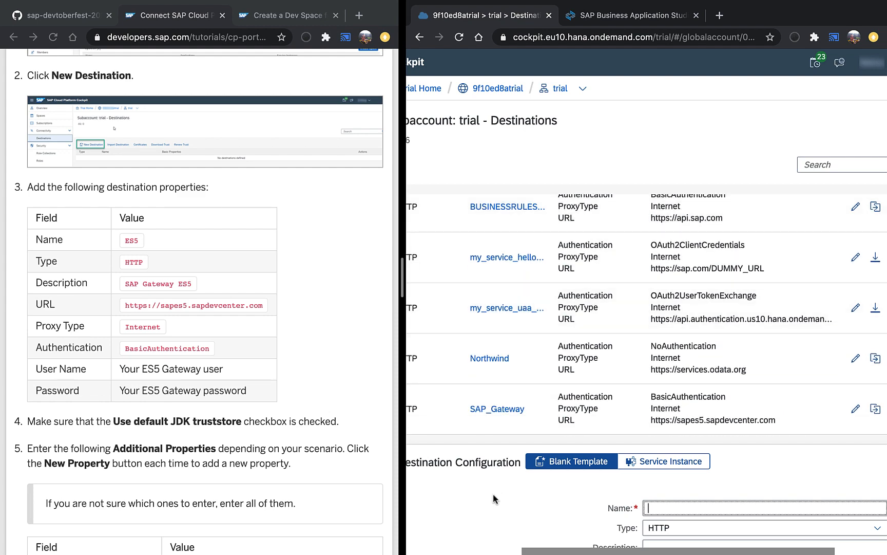
scroll(492, 492, down, 3)
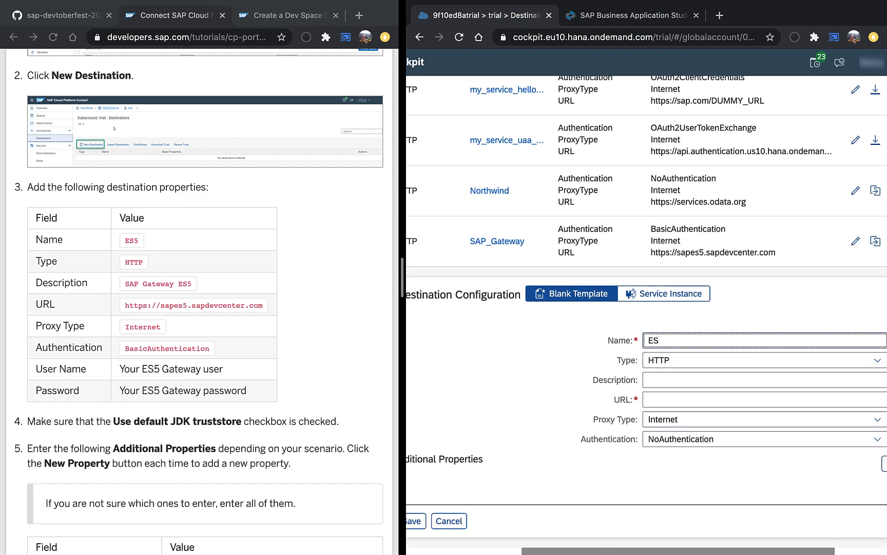
click(199, 287)
drag(118, 279, 215, 281)
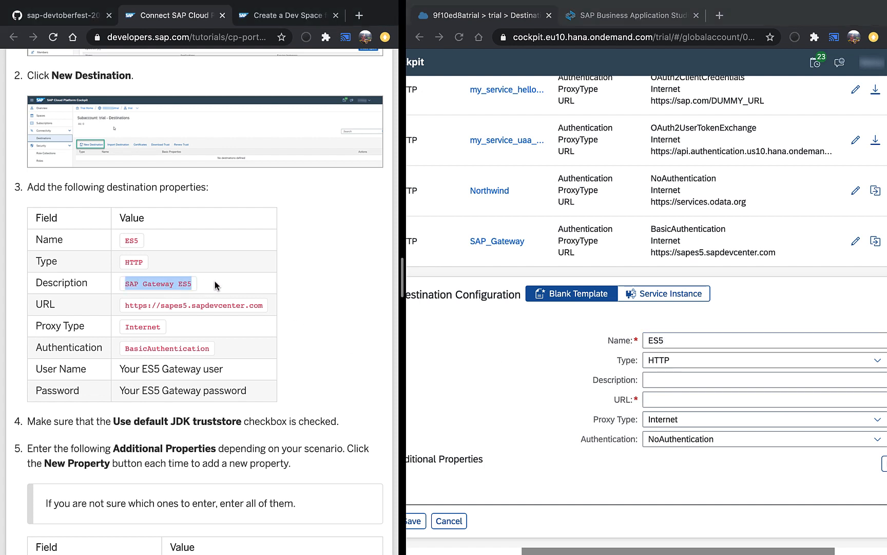
key(ctrl+c)
click(665, 380)
key(ctrl+v)
drag(123, 305, 282, 307)
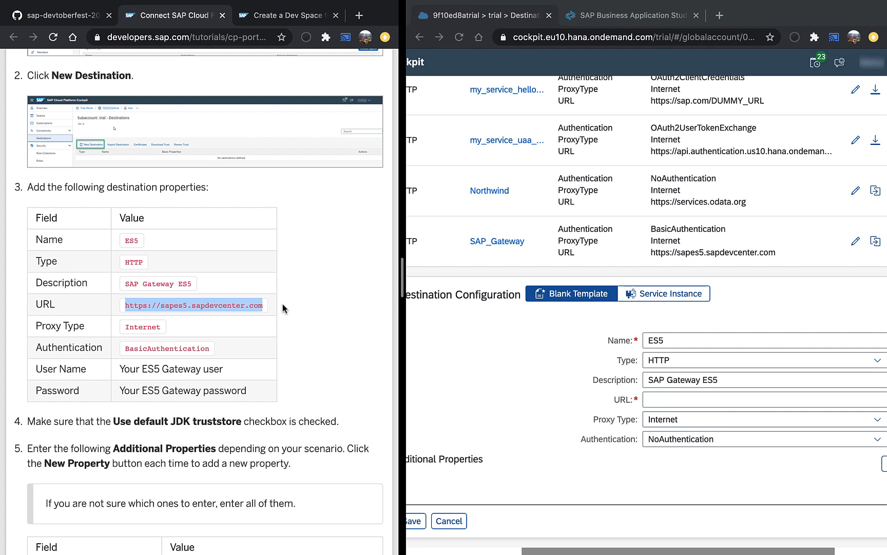
click(665, 396)
key(super+v)
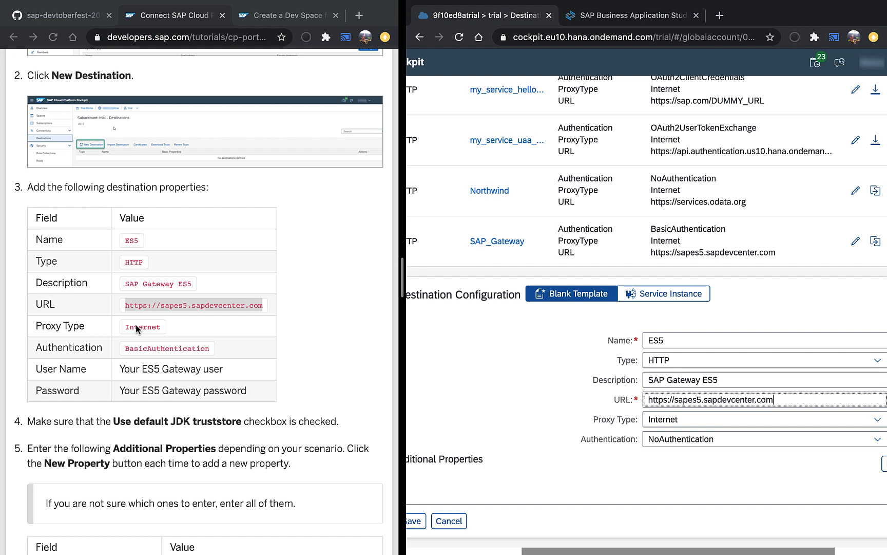
Set Authentication to BasicAuthentication and enter the user and password.
click(679, 438)
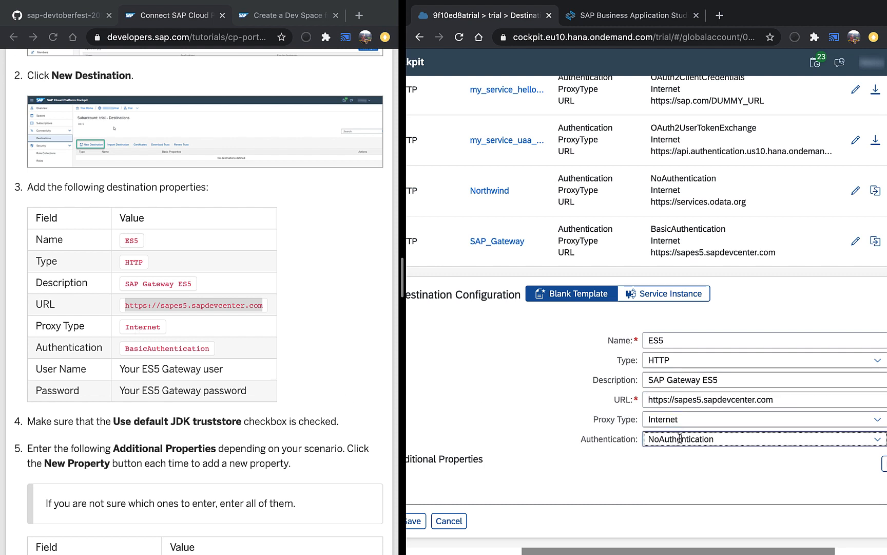
text(Basic)
key(Tab)
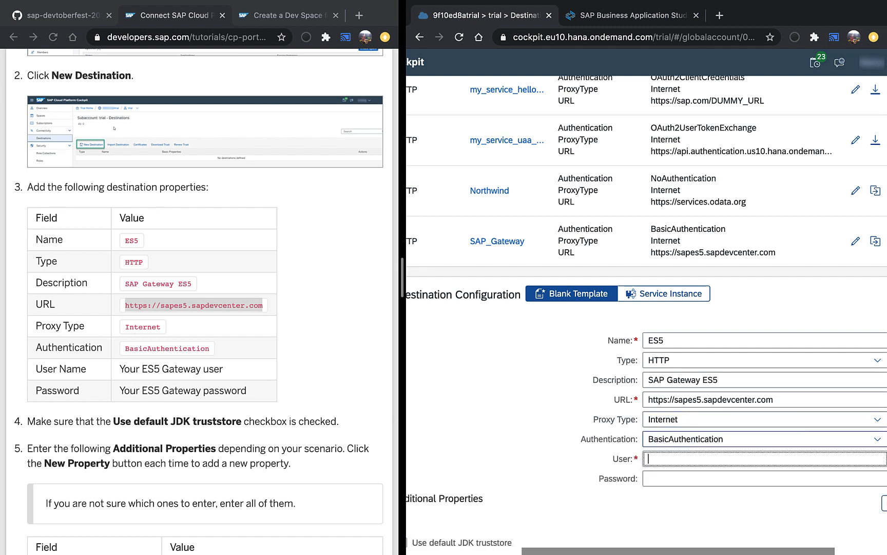
text(D056949)
key(Tab)
text(••••)
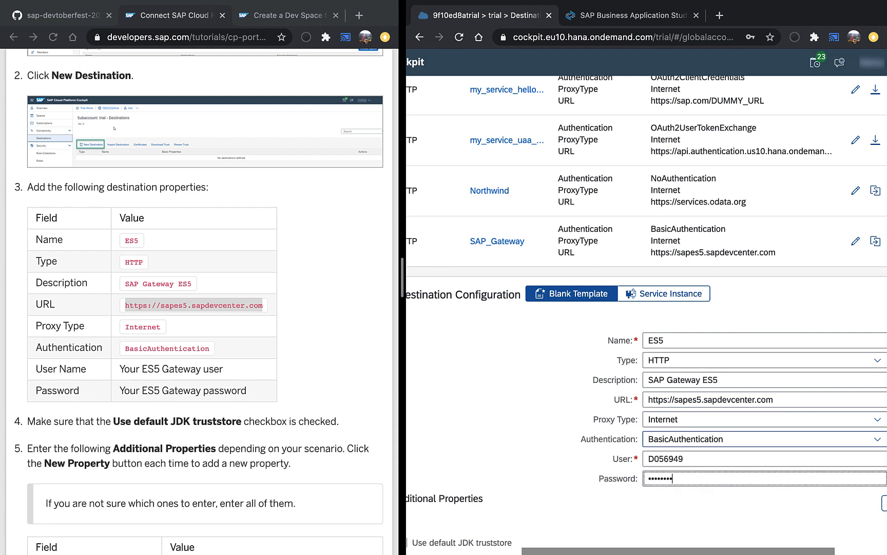
scroll(564, 453, down, 2)
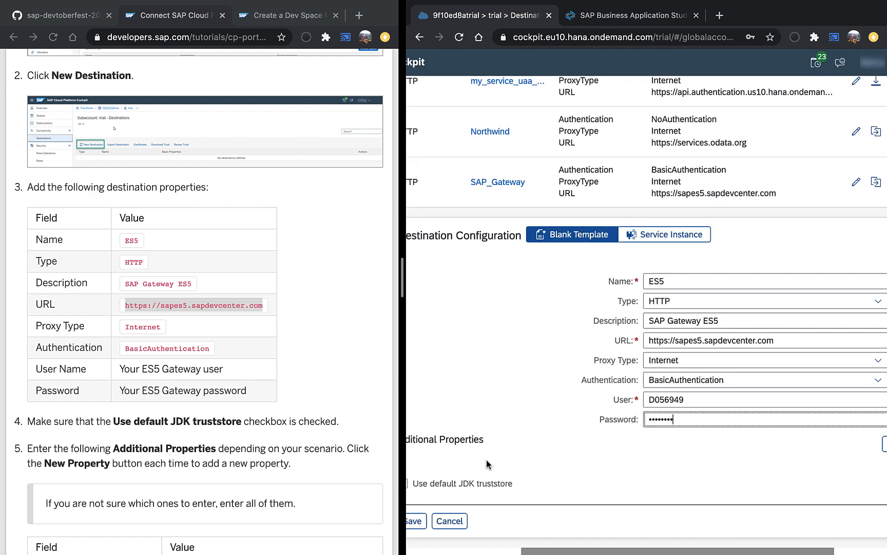
Add a WebIDEEnabled property with value true to the ES5 destination.
scroll(509, 453, right, 5)
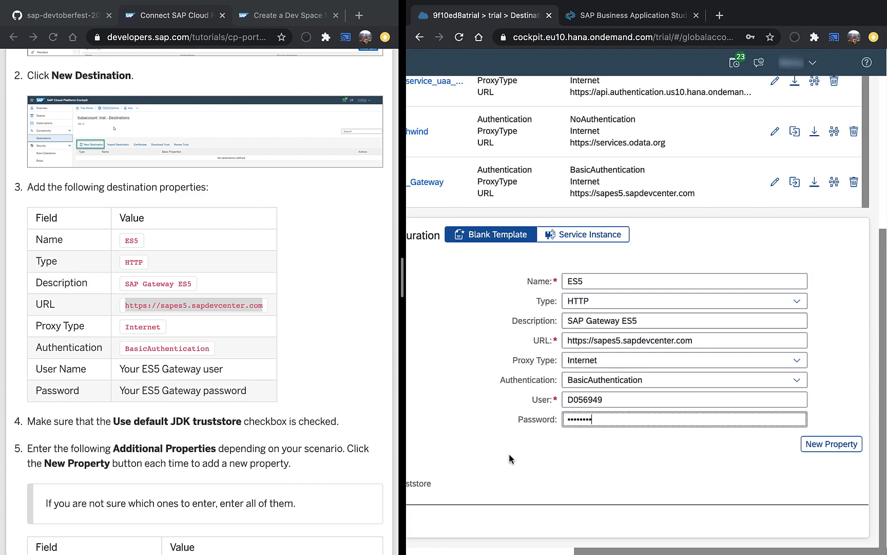
scroll(32, 414, down, 3)
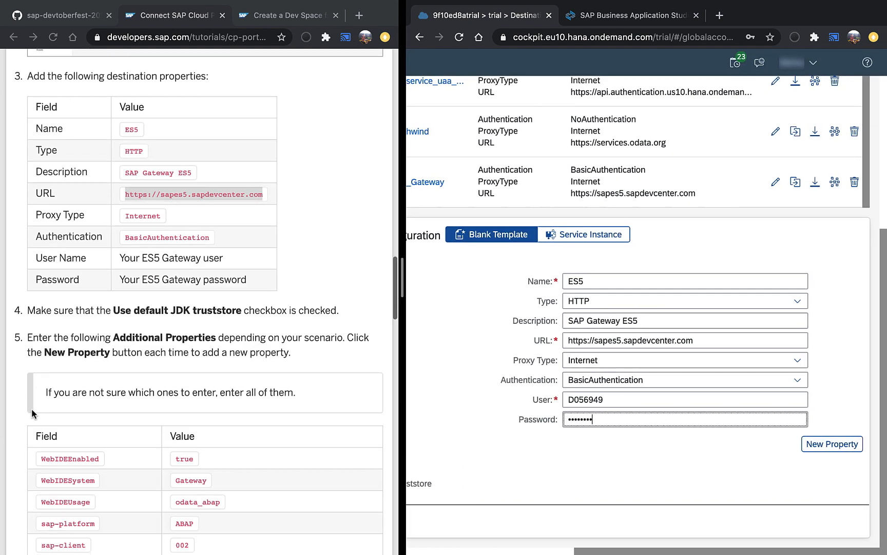
scroll(31, 414, down, 5)
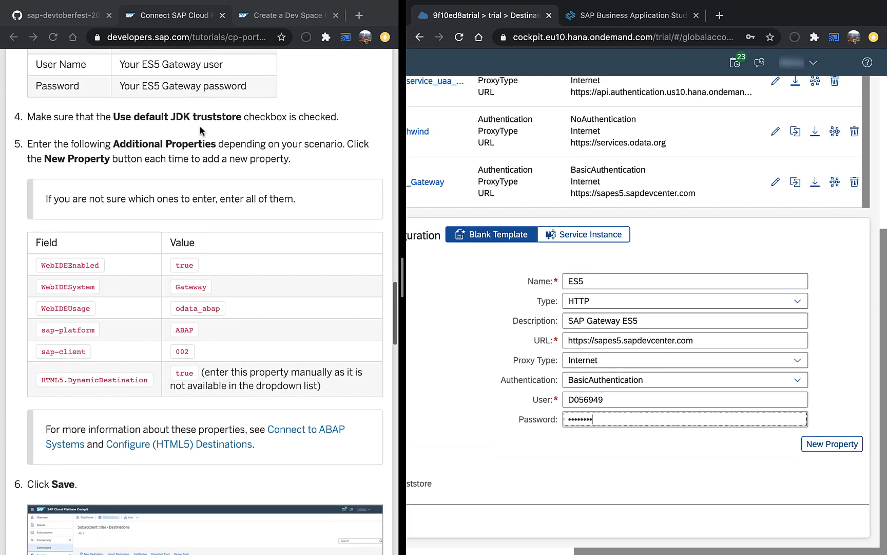
scroll(495, 482, left, 7)
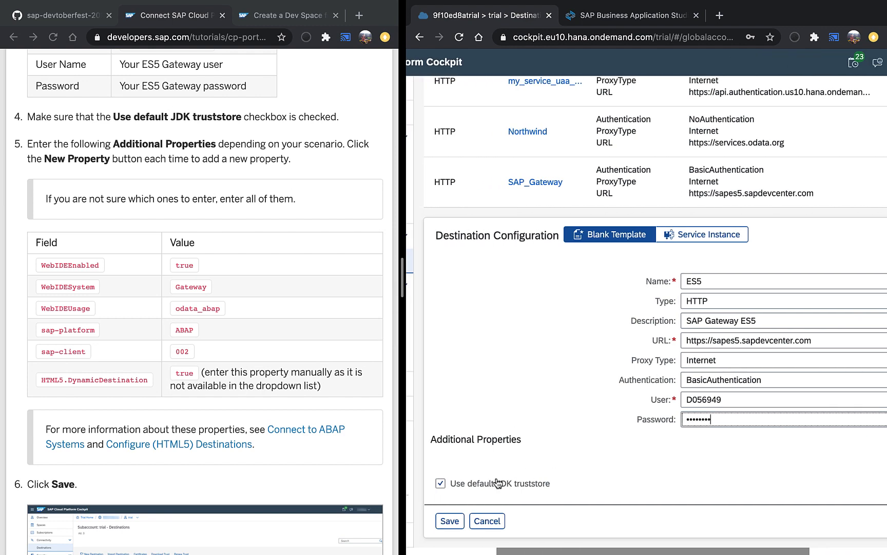
scroll(587, 432, right, 7)
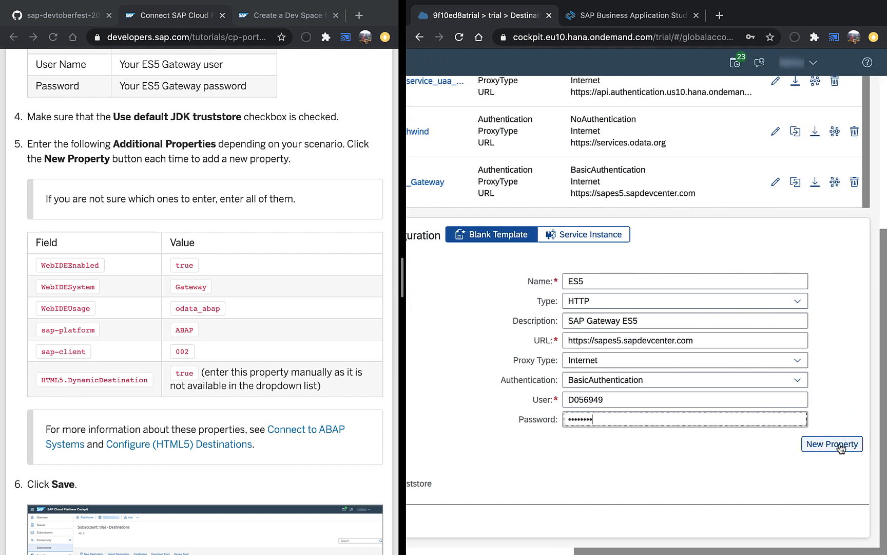
click(840, 445)
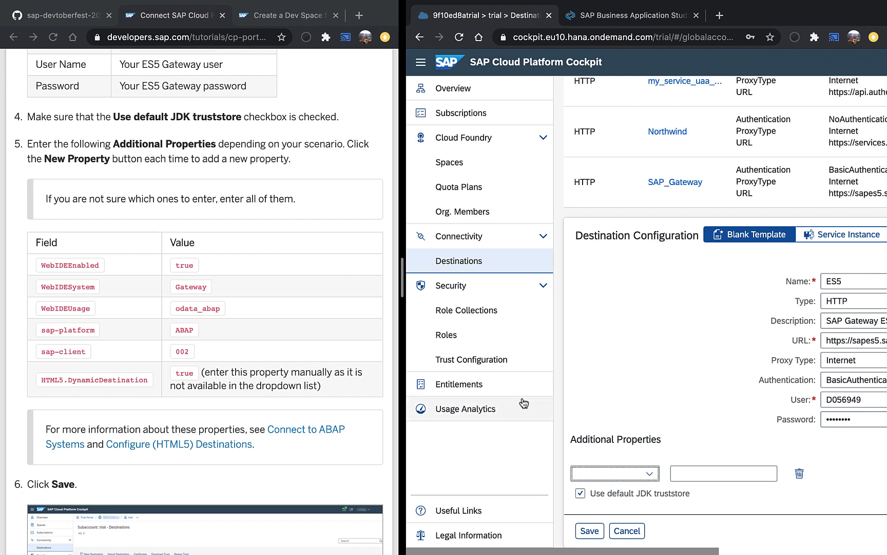
text(WebIDEUsage)
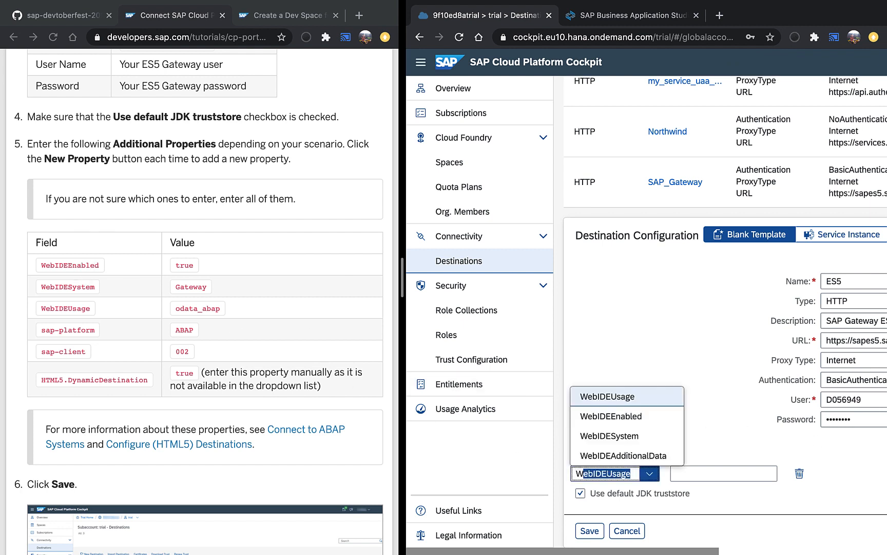
key(Return)
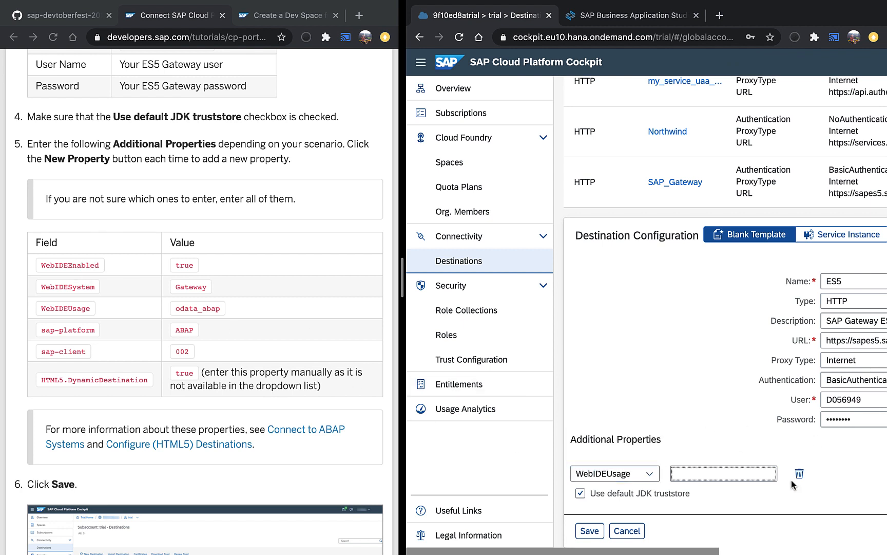
double_click(622, 473)
text(Web)
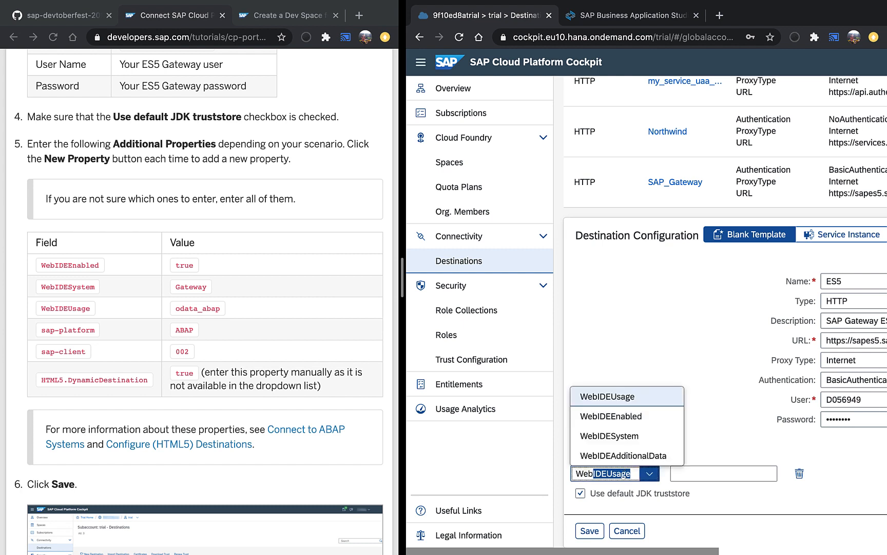
key(Tab)
click(649, 474)
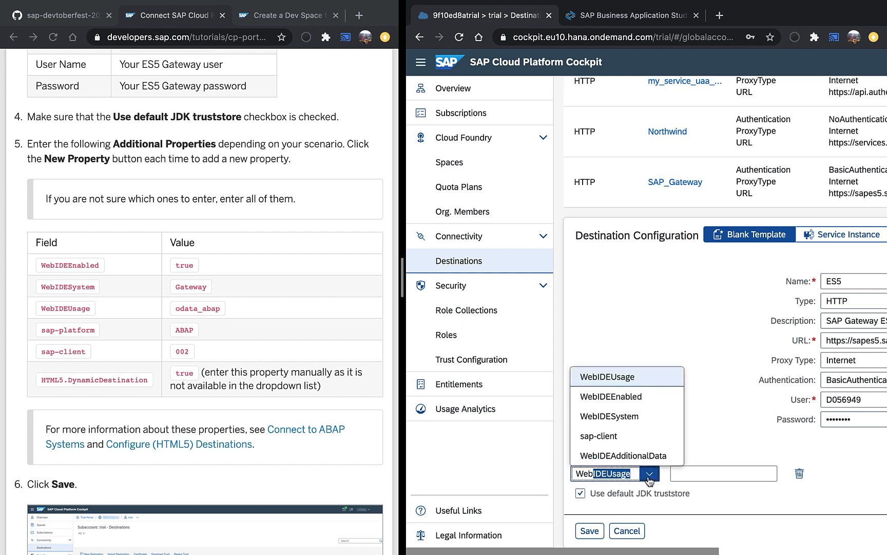
click(634, 397)
click(695, 472)
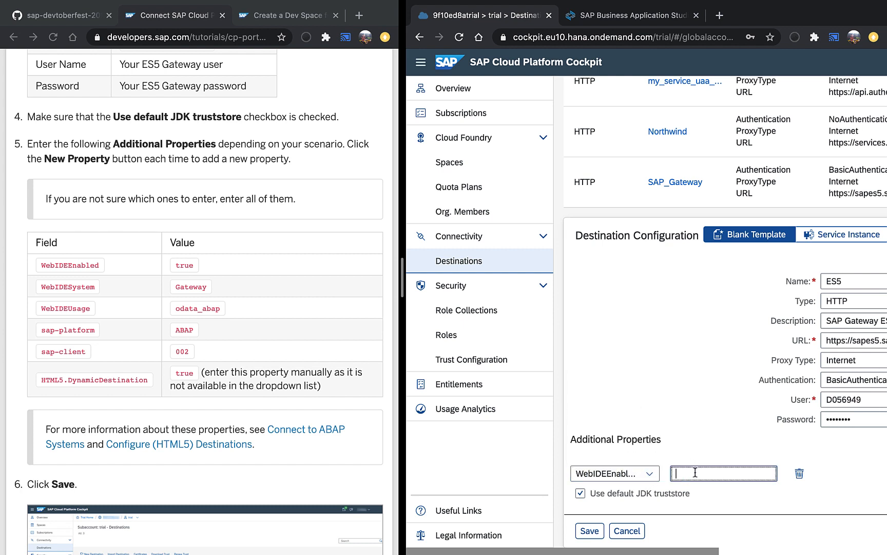
text(true)
Add a WebIDESystem property with value Gateway.
scroll(646, 308, right, 5)
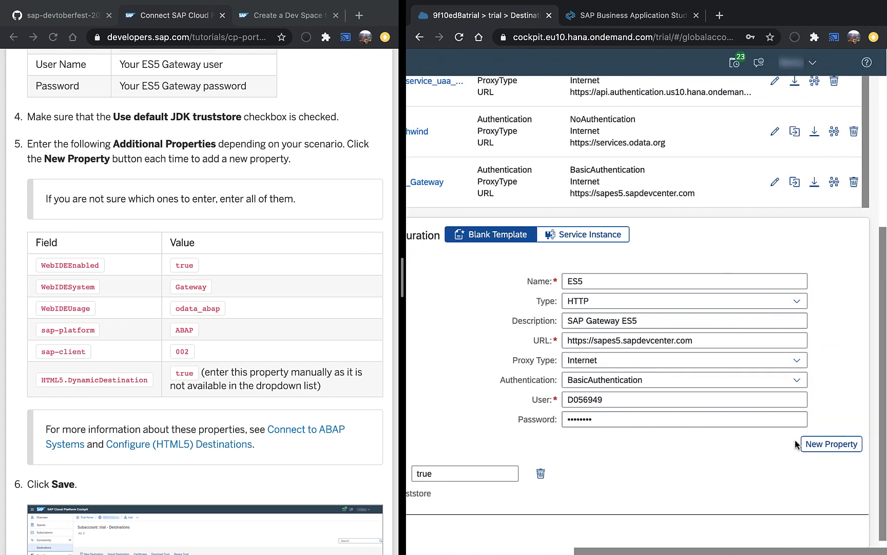
click(818, 443)
text(WebIDEUsage)
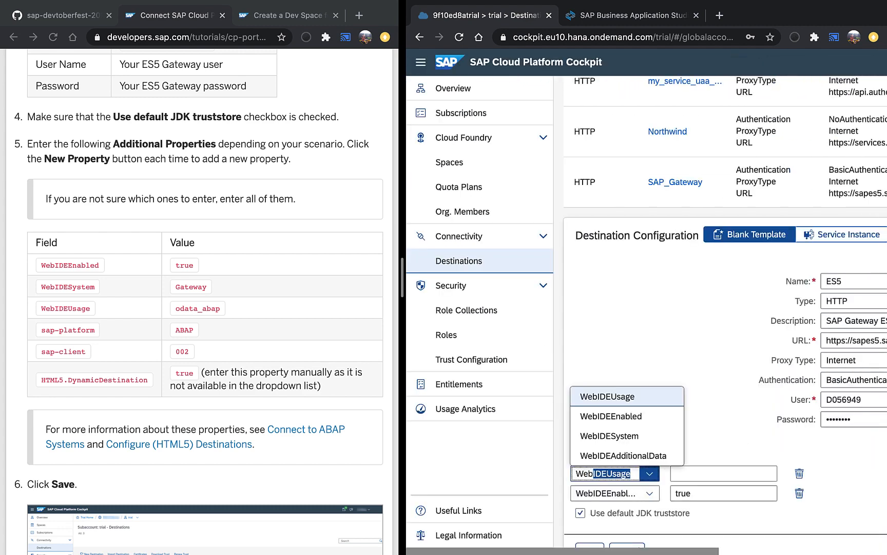
click(599, 437)
click(709, 473)
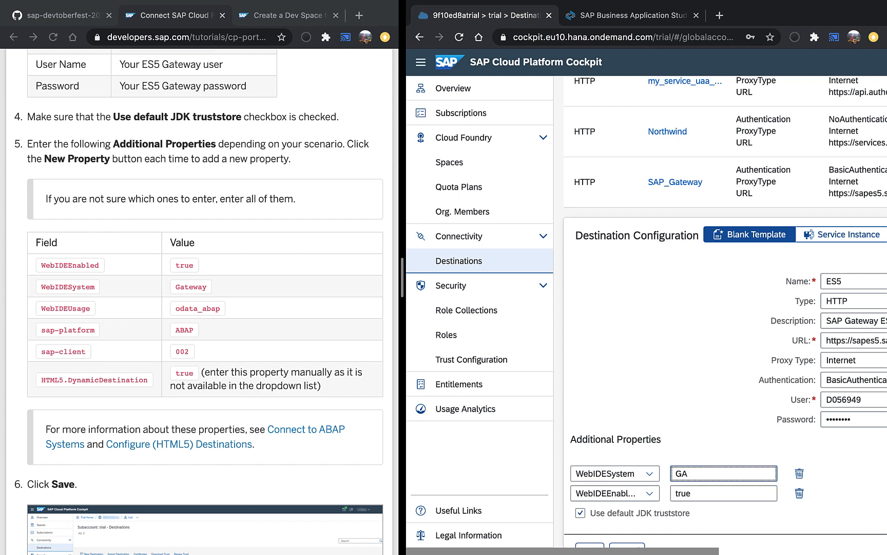
text(GAa)
key(BackSpace)
key(BackSpace)
text(ateway)
Add a WebIDEUsage property with value odata_abap.
scroll(763, 457, right, 5)
click(825, 449)
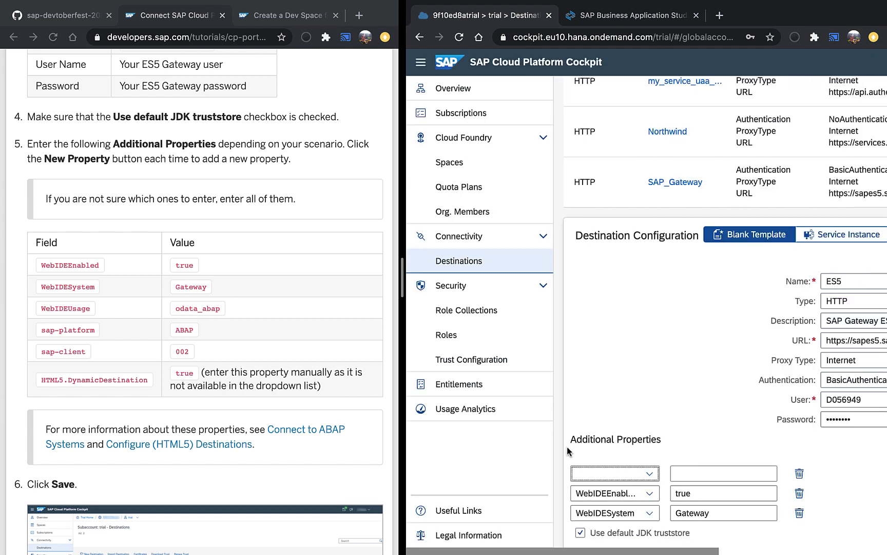
text(WebIDEUsage)
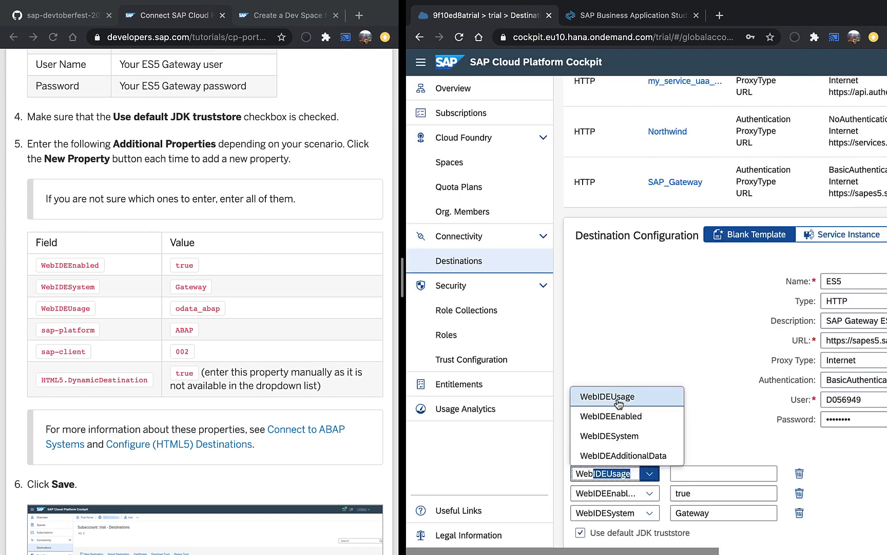
click(606, 396)
click(718, 474)
text(odata_abap)
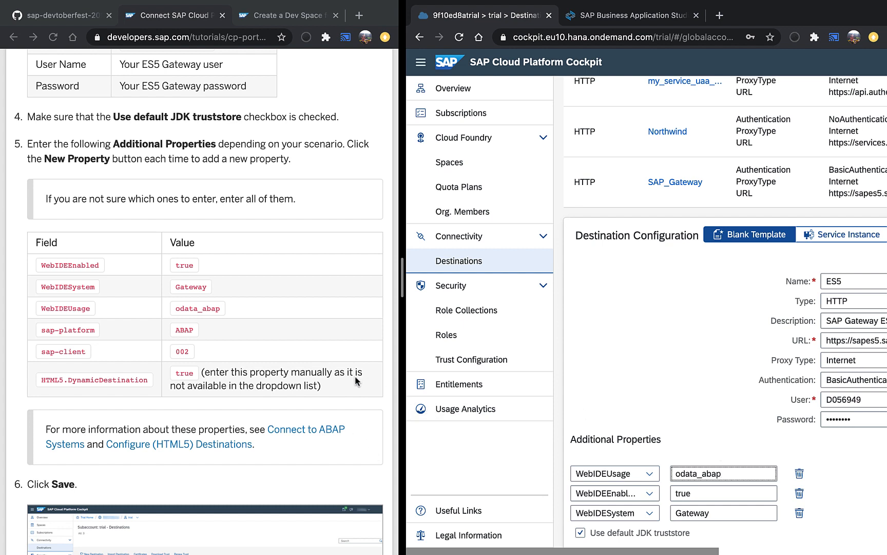
Add another empty additional property row to the destination.
click(212, 431)
scroll(703, 402, right, 1)
scroll(702, 402, right, 5)
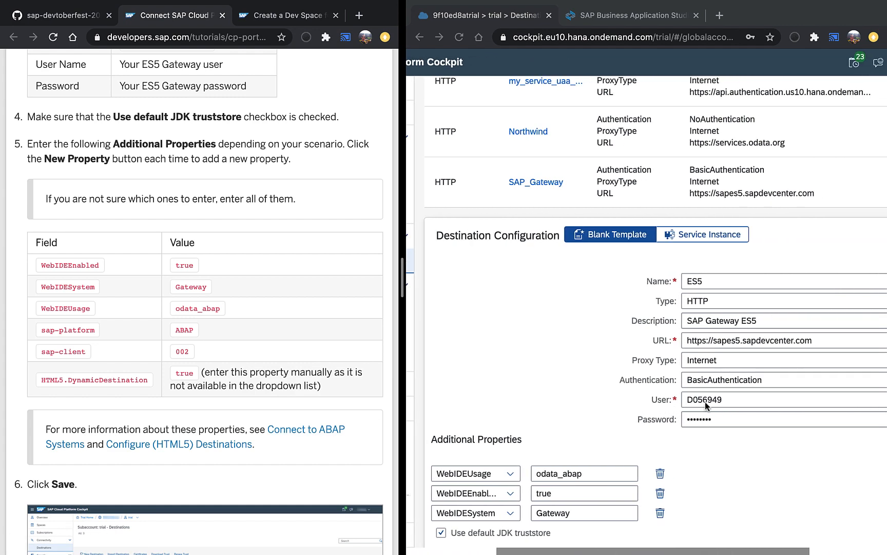
click(852, 444)
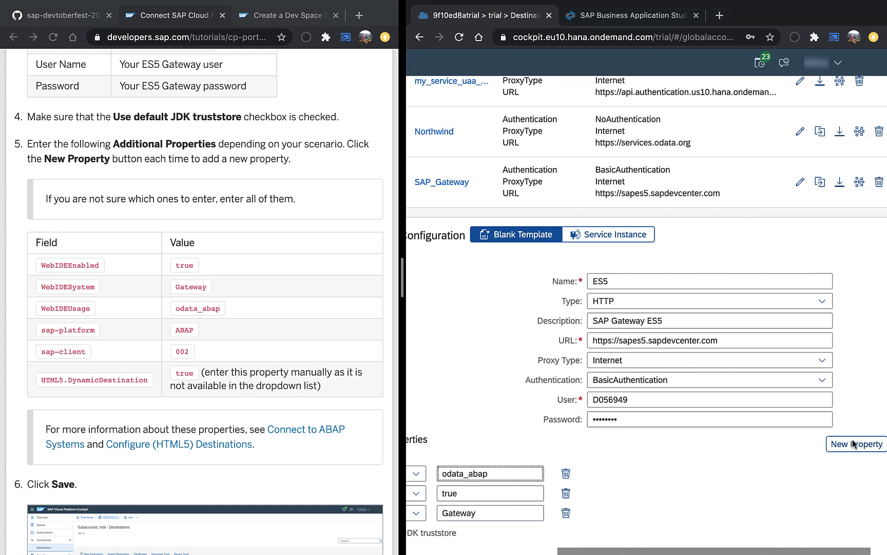
click(852, 444)
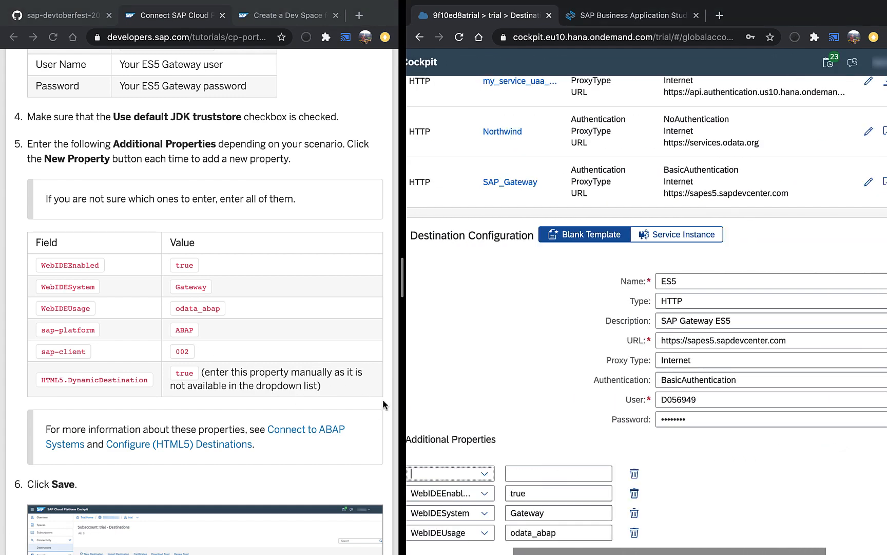
Enter the sap-platform property with value ABAP.
text(sa)
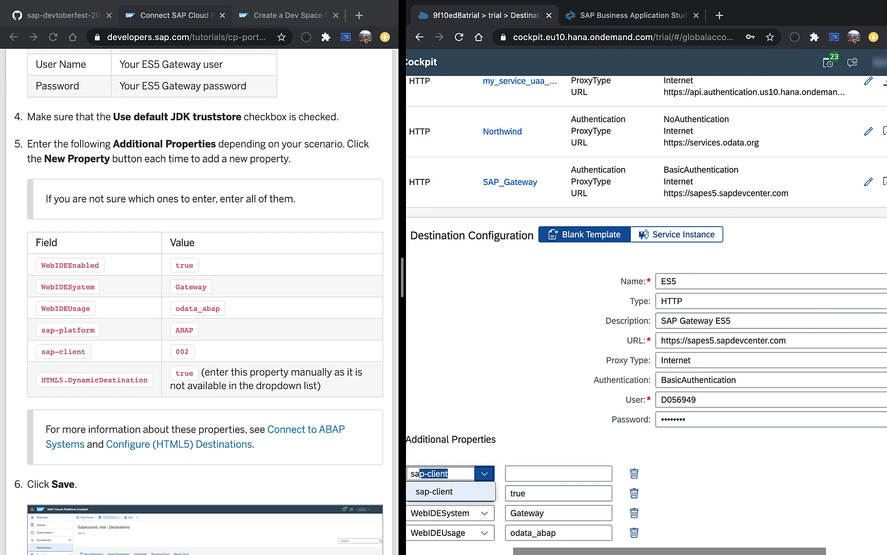
text(p-pl)
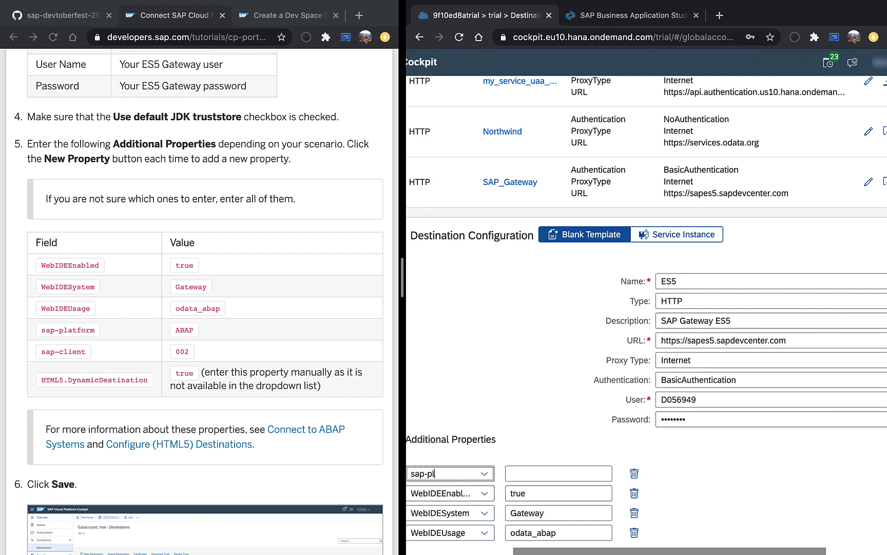
text(atform)
click(553, 475)
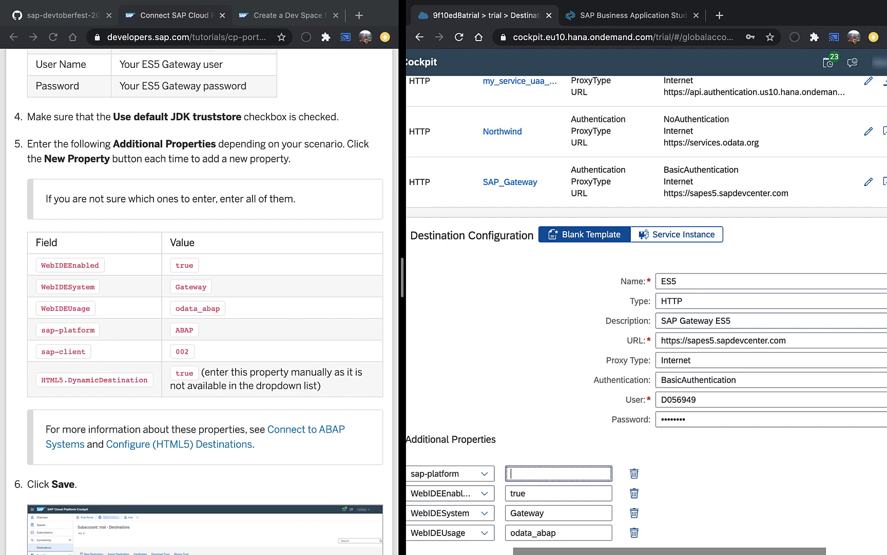
text(ABAP)
scroll(723, 437, right, 1)
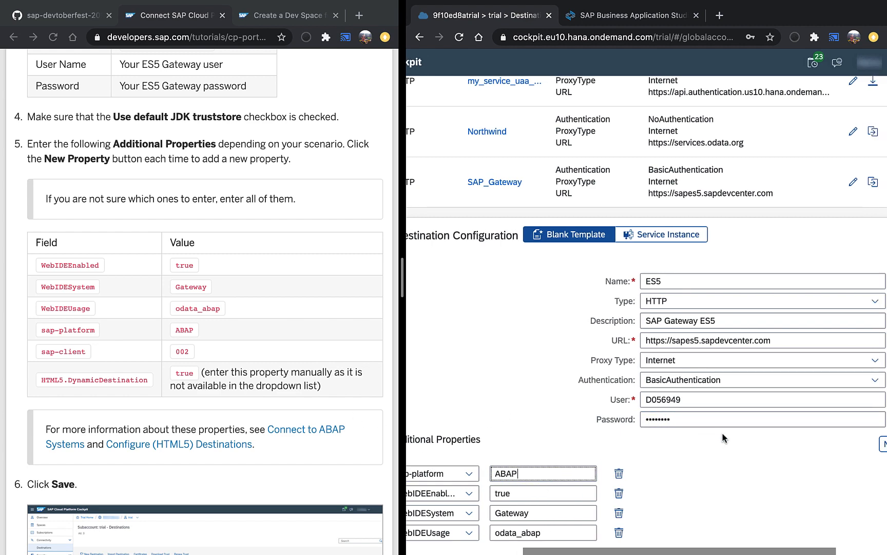
scroll(722, 437, right, 3)
Add a sap-client property with value 002.
click(848, 444)
click(589, 470)
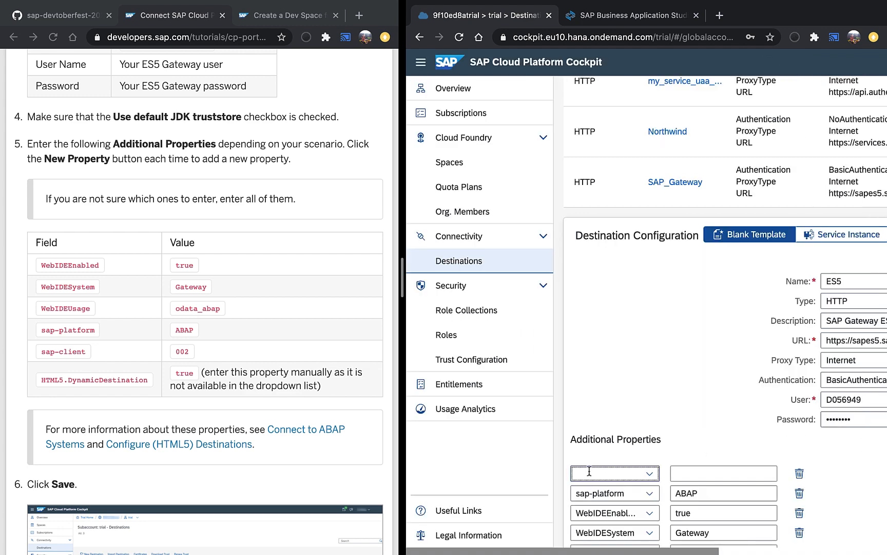
text(sap-client)
key(Tab)
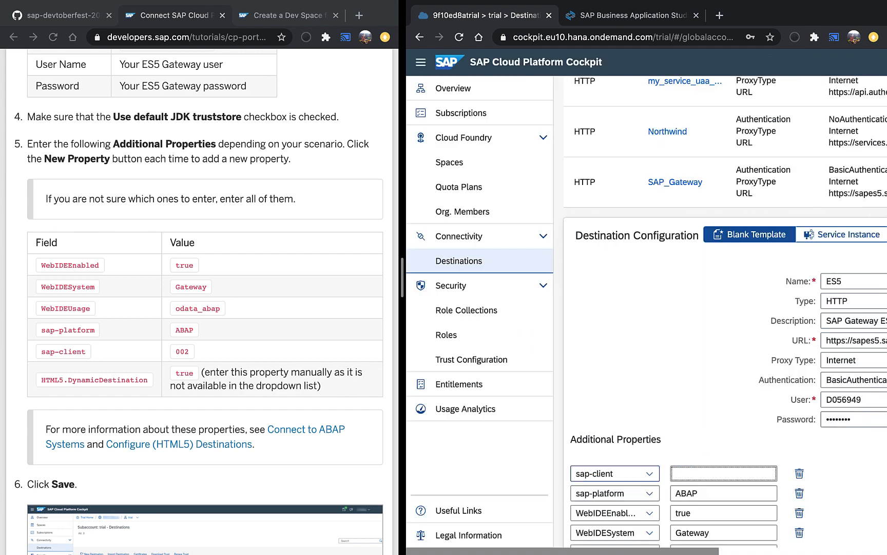
text(002)
Add HTML5.DynamicDestination, copied from the tutorial, with value true.
scroll(645, 442, right, 5)
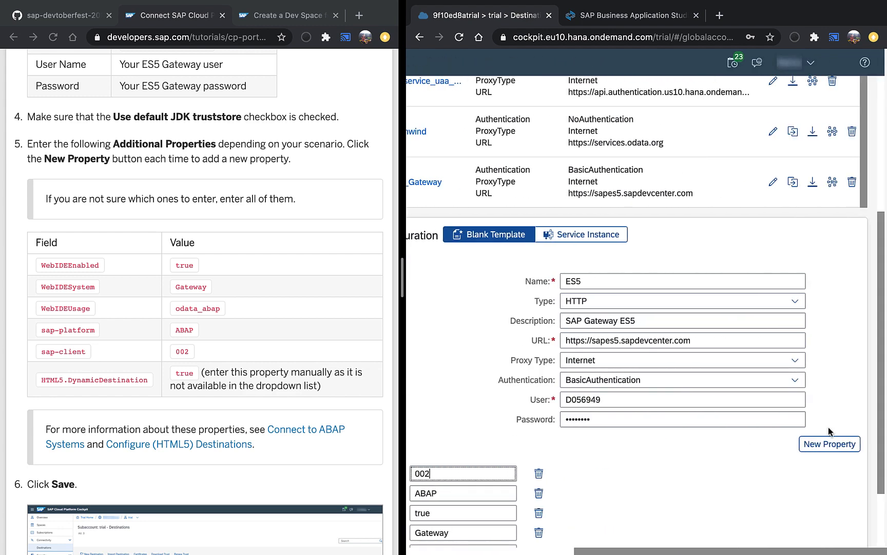
click(829, 444)
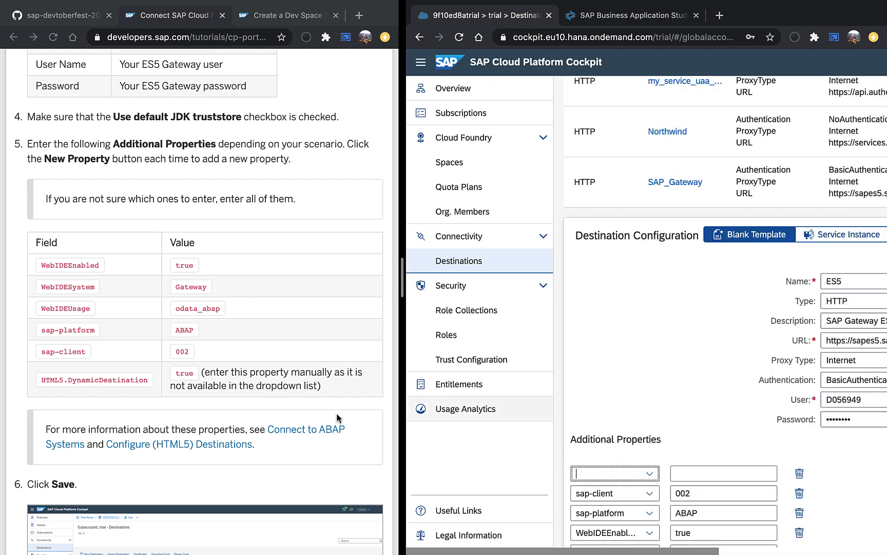
drag(149, 380, 41, 383)
key(super+c)
click(611, 473)
key(super+v)
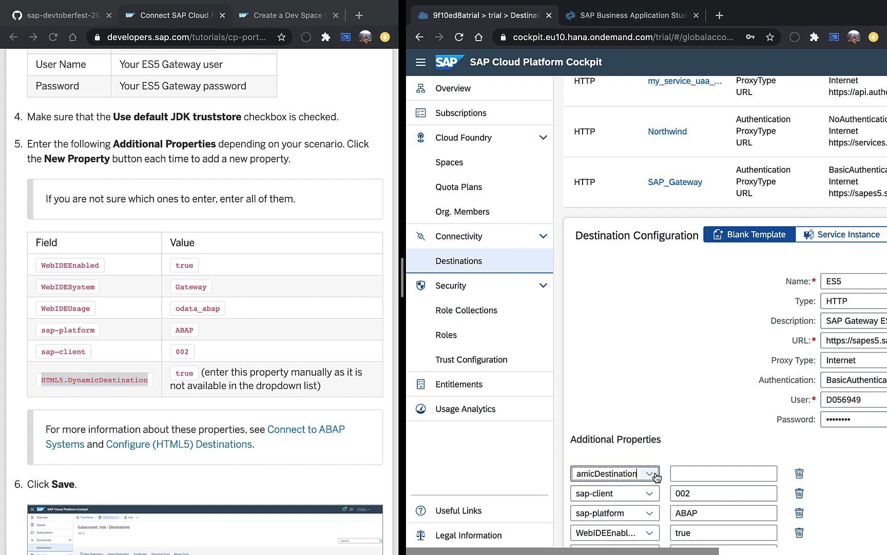
triple_click(602, 473)
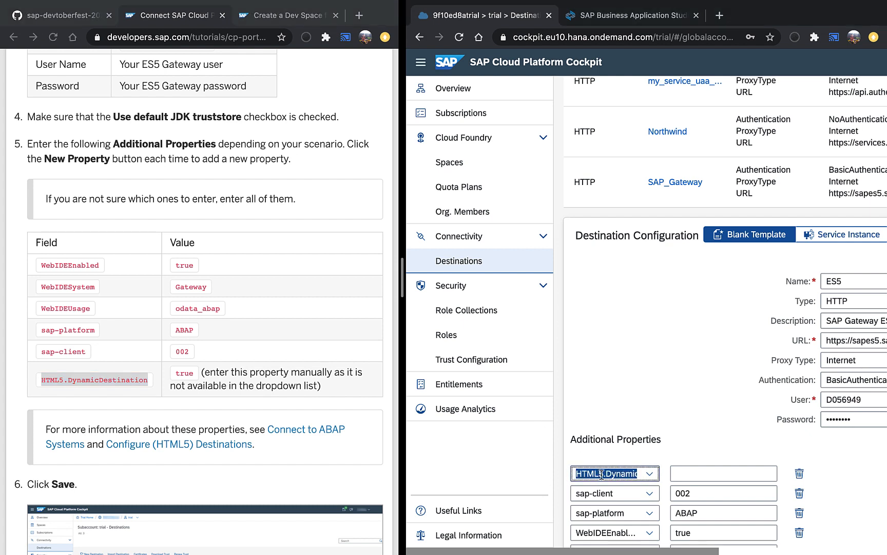
click(674, 469)
text(tru)
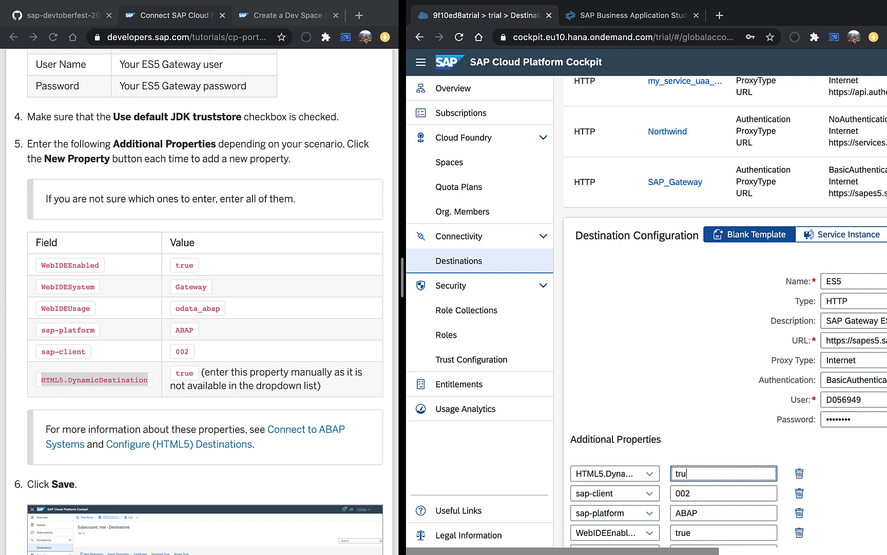
text(e)
scroll(670, 345, down, 3)
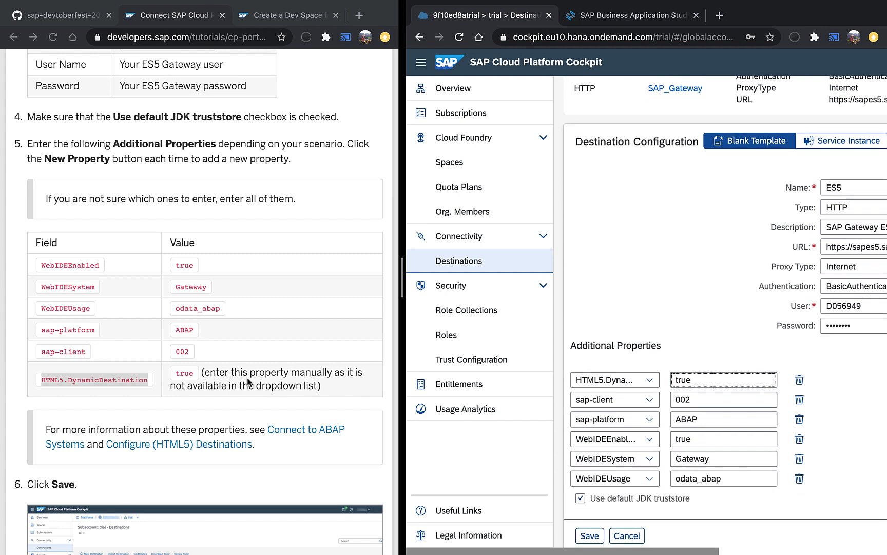
scroll(248, 382, down, 5)
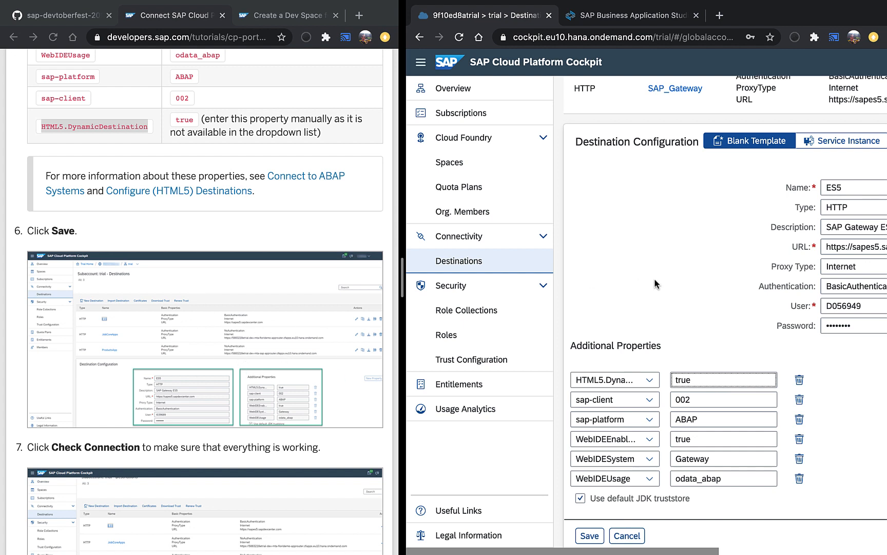
scroll(654, 277, down, 1)
Save the ES5 destination and check its connection, which returns 307: Temporary Redirect.
click(589, 520)
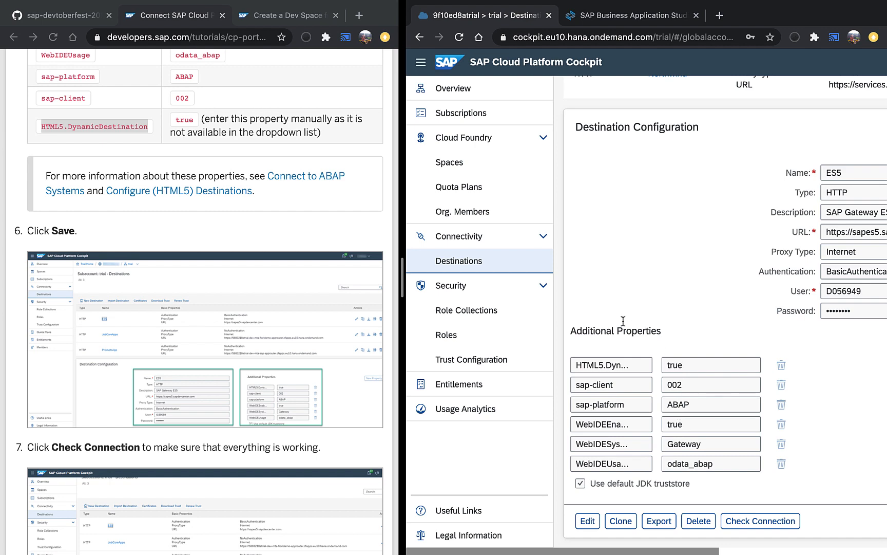
click(735, 521)
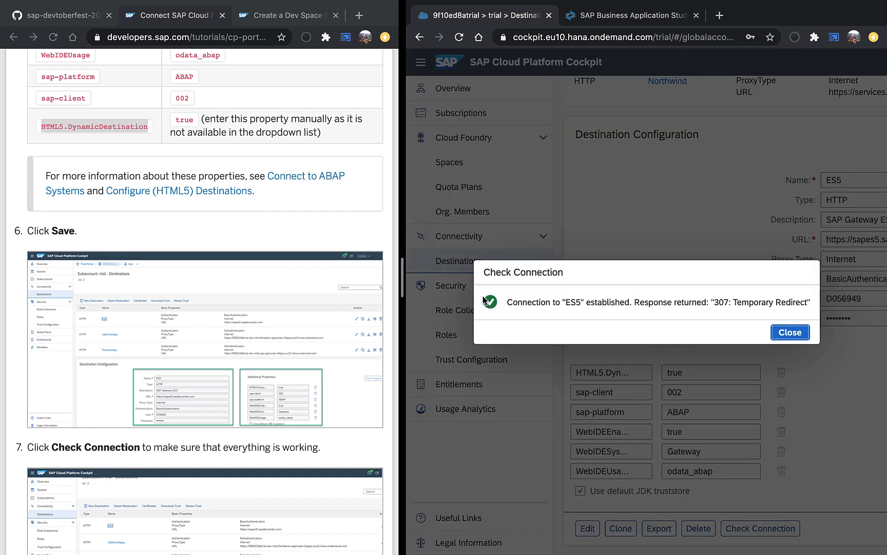
click(795, 337)
Close the connection tutorial browser tab.
scroll(223, 362, down, 9)
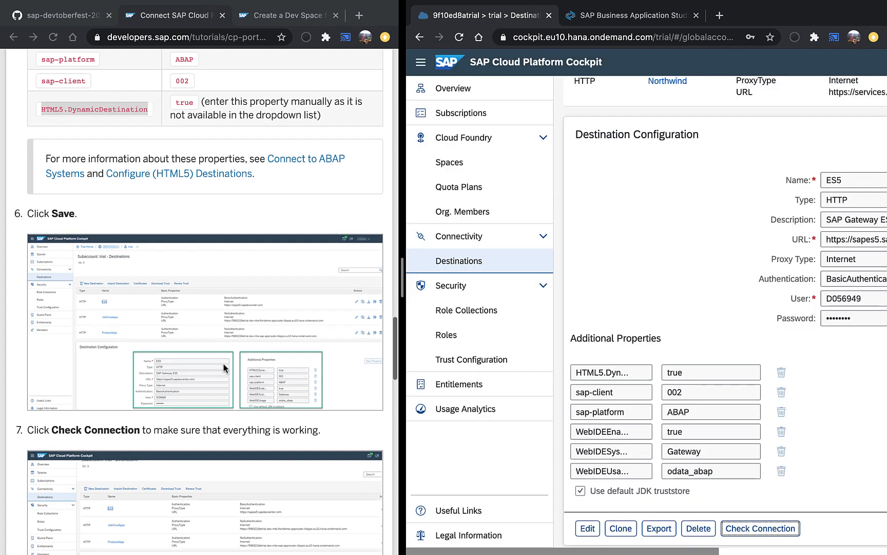
scroll(224, 363, down, 2)
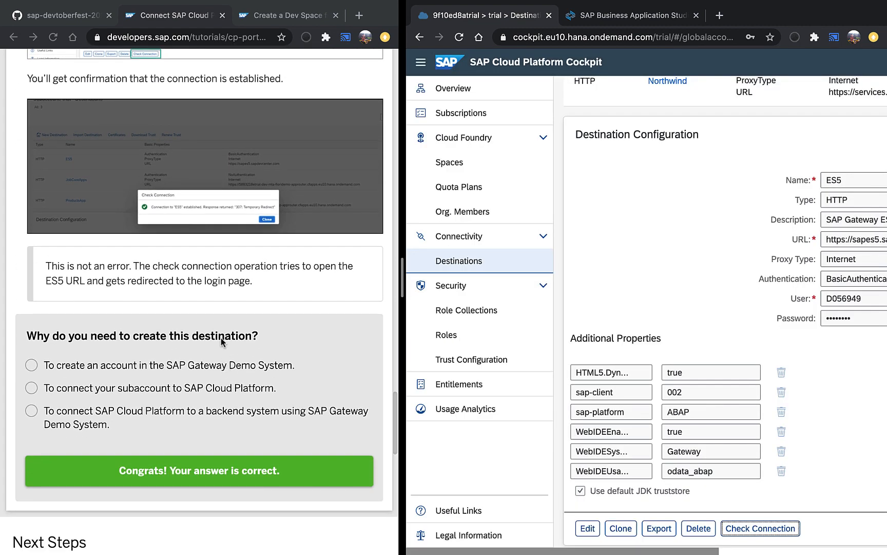
click(231, 263)
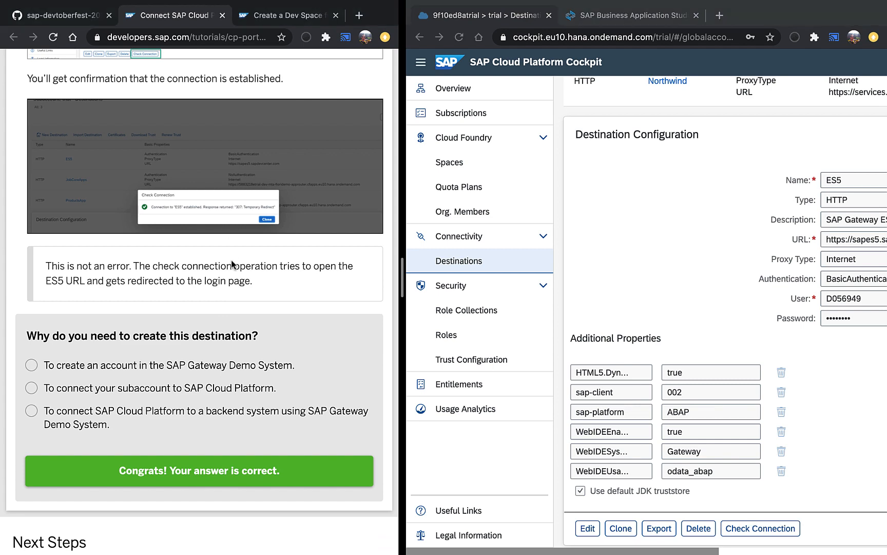
key(super+w)
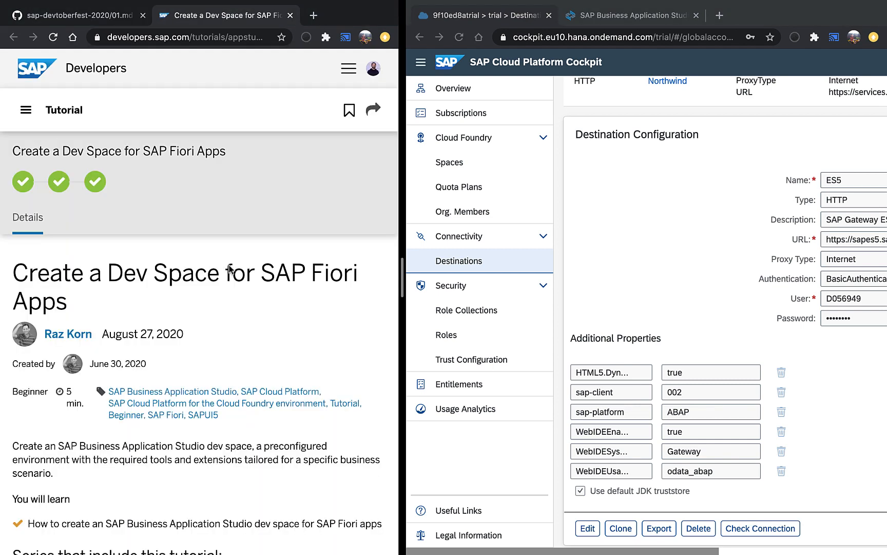
Scroll the Create a Dev Space for SAP Fiori Apps tutorial to Step 1.
scroll(225, 319, down, 5)
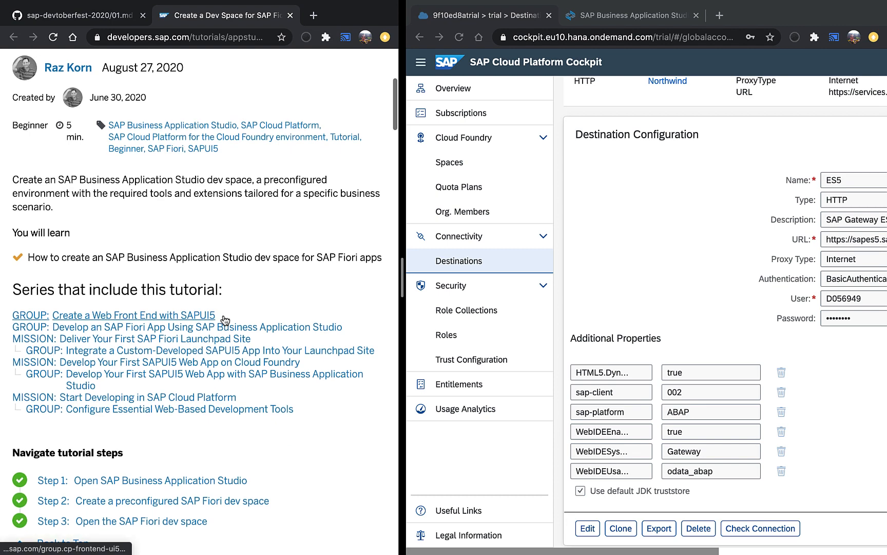
scroll(224, 318, down, 8)
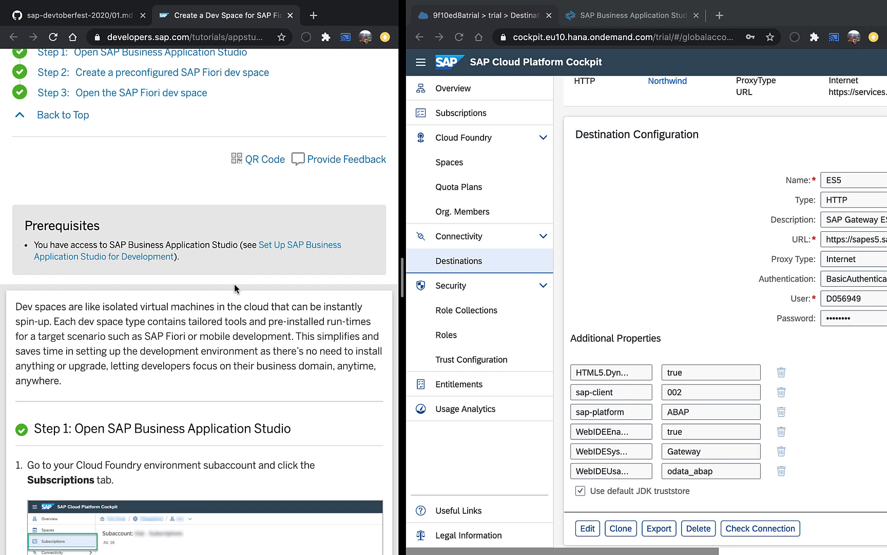
scroll(234, 284, down, 5)
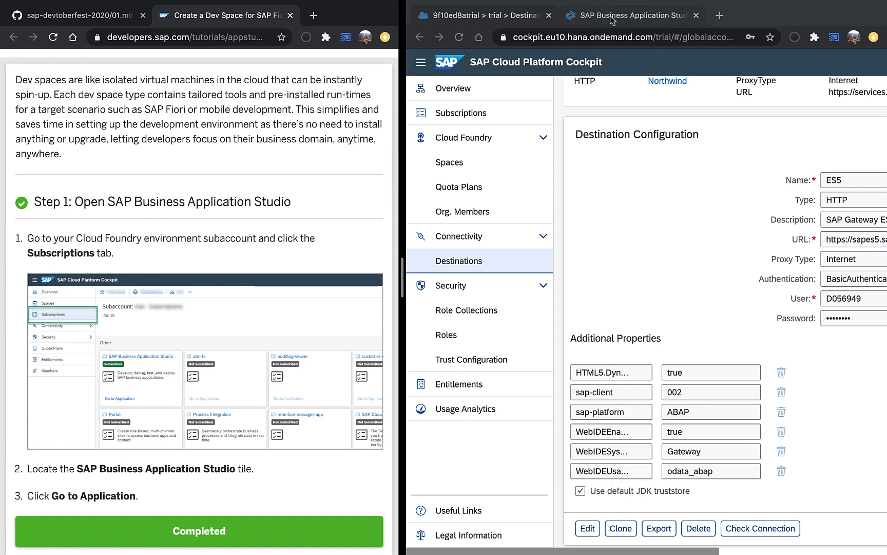
Close the extra Business Application Studio tab and return to the cockpit.
click(611, 23)
click(494, 19)
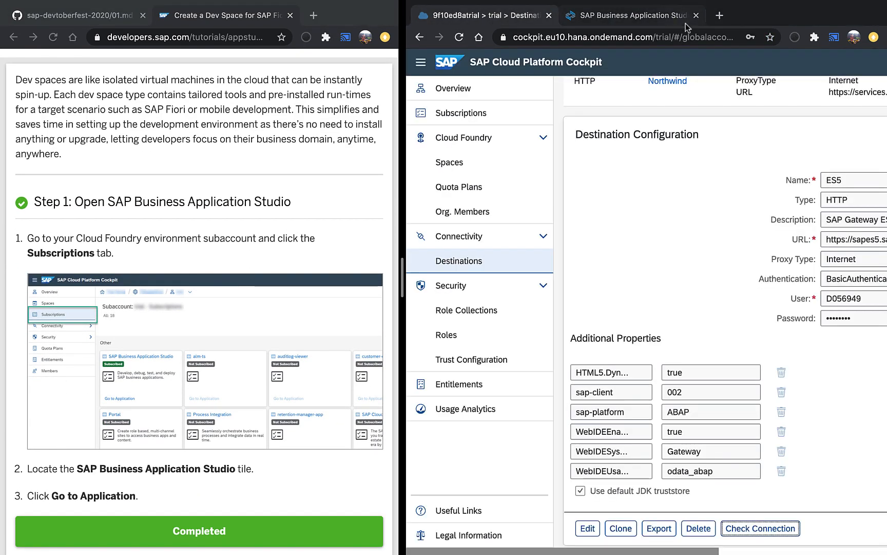
click(696, 16)
From the subaccount's Subscriptions, launch SAP Business Application Studio via Go to Application.
scroll(162, 308, down, 1)
scroll(162, 314, down, 2)
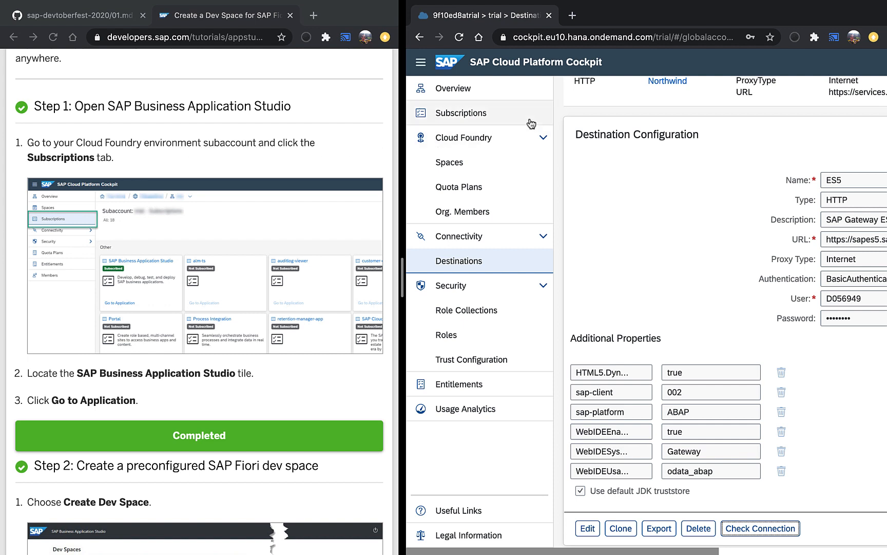
click(494, 119)
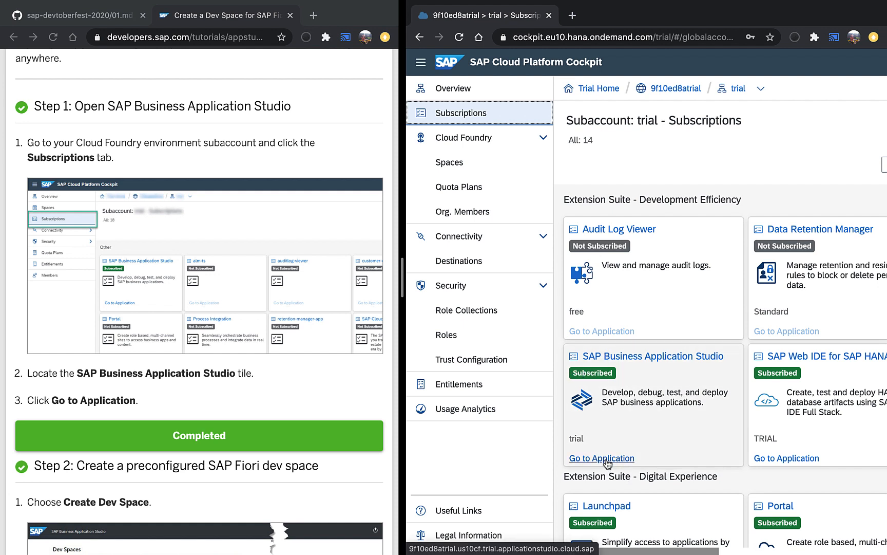
click(606, 458)
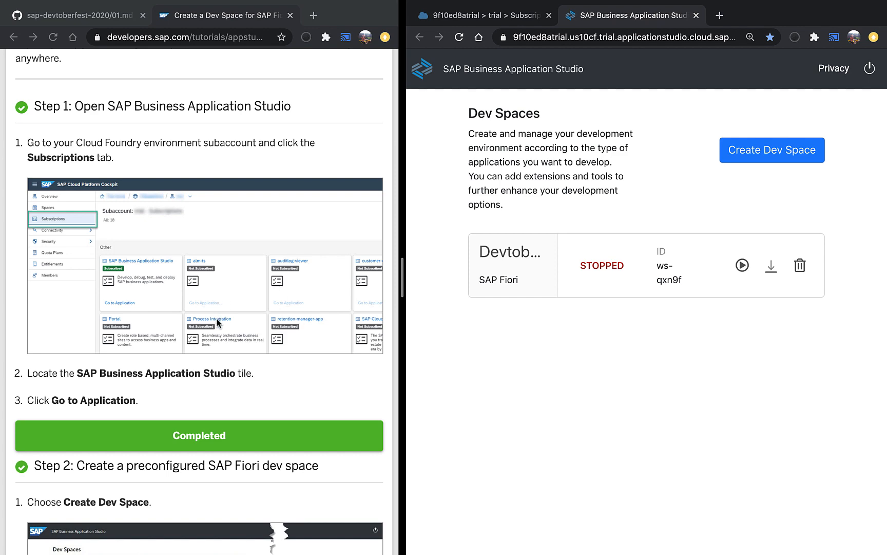
Start a new dev space named Demo_Fiori.
scroll(216, 322, down, 10)
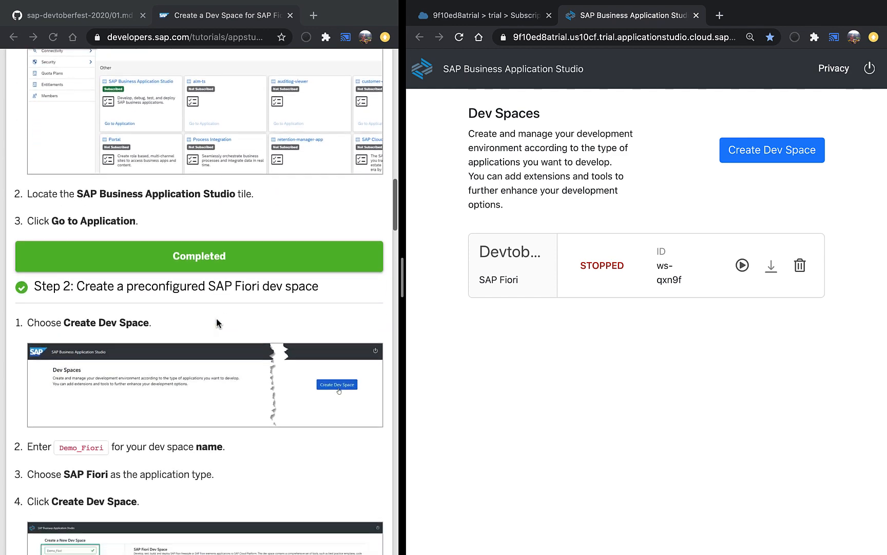
scroll(216, 322, down, 2)
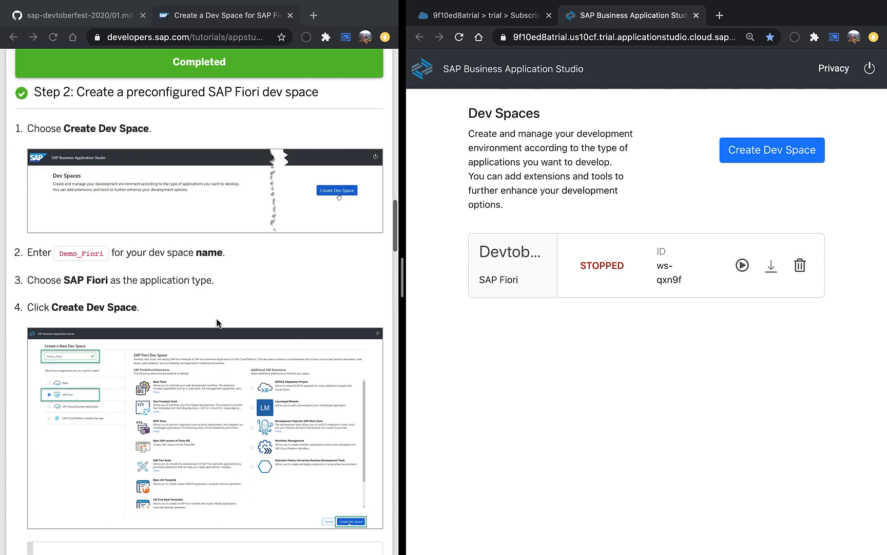
click(781, 150)
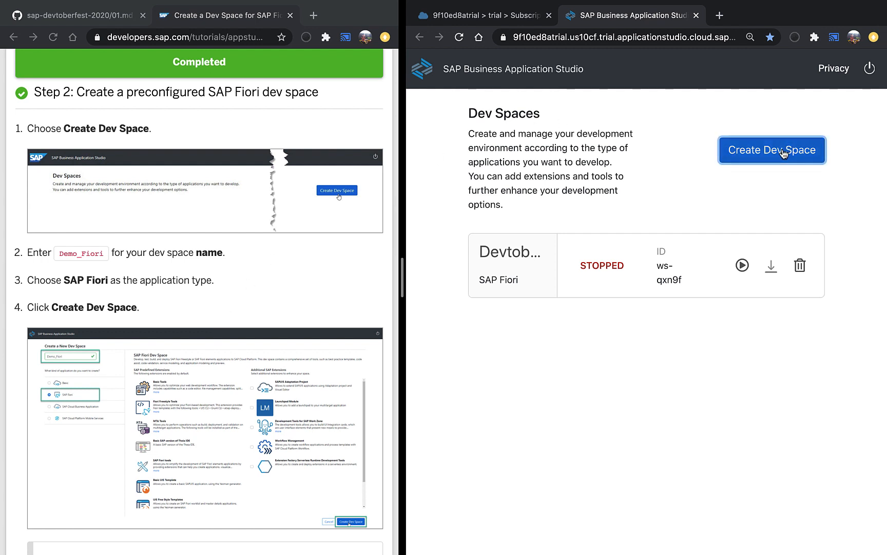
click(589, 151)
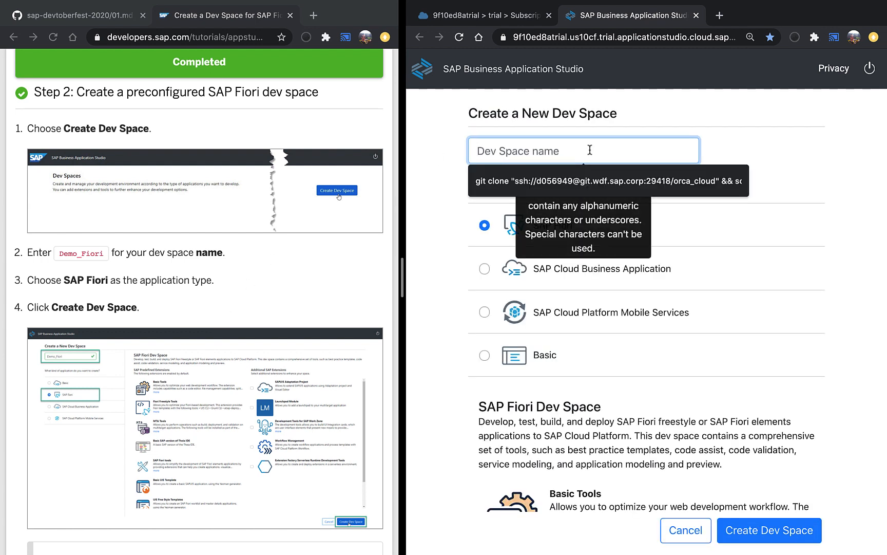
text(Demo_F)
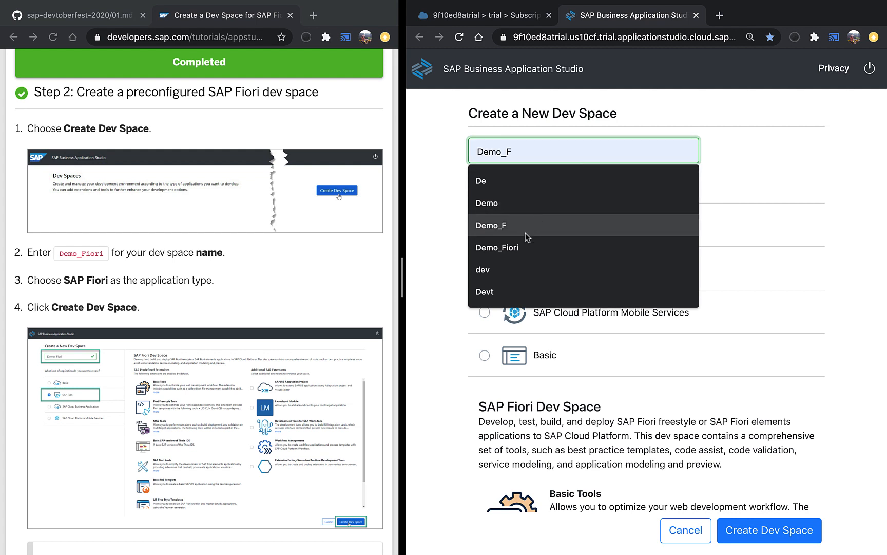
click(534, 247)
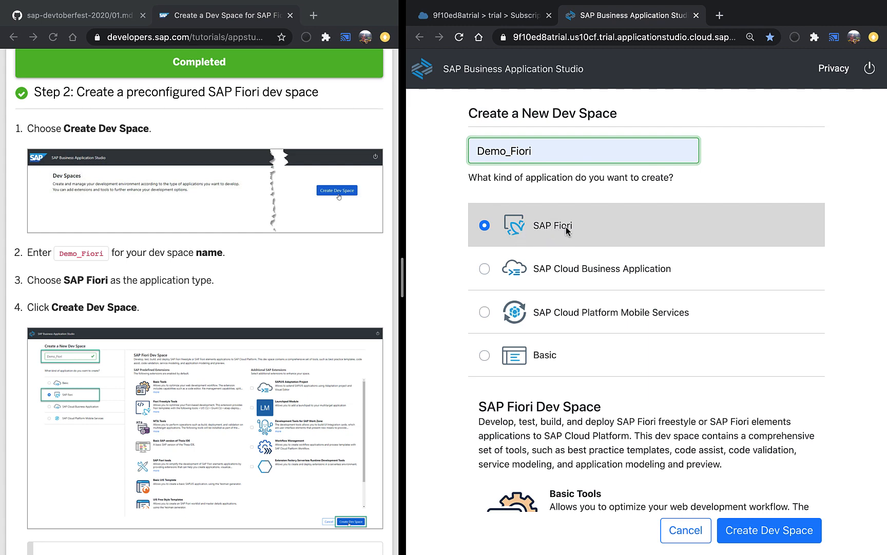
Select SAP Fiori as the application type and review its SAP Fiori tools extensions.
scroll(452, 200, down, 2)
scroll(452, 200, down, 3)
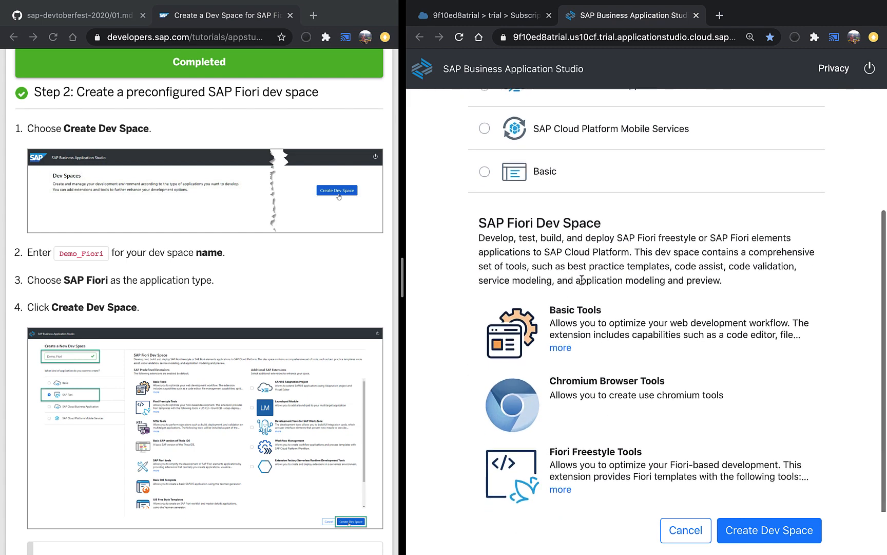
scroll(582, 280, down, 2)
scroll(582, 280, up, 5)
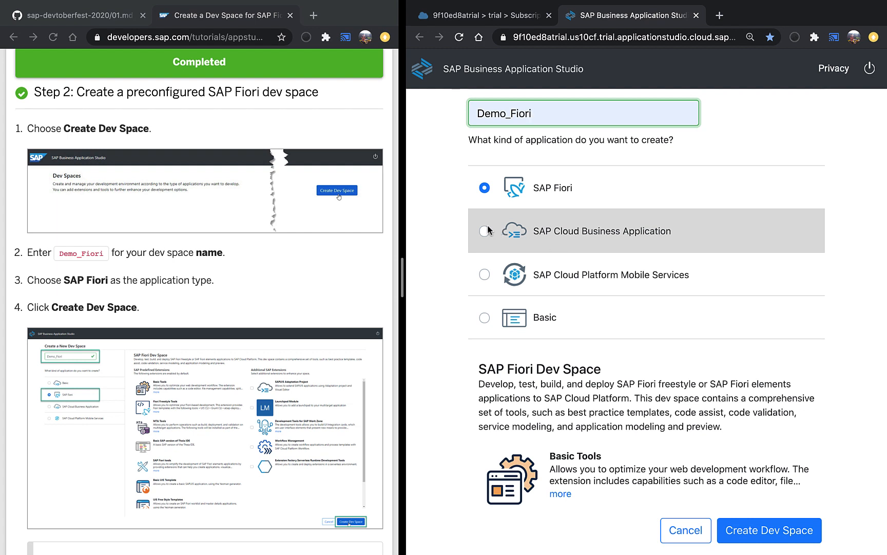
click(485, 231)
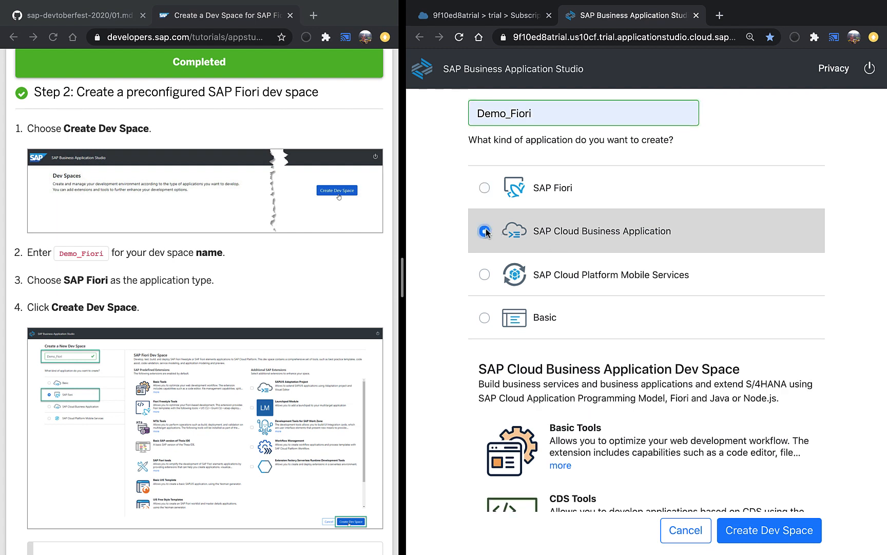
scroll(571, 436, down, 8)
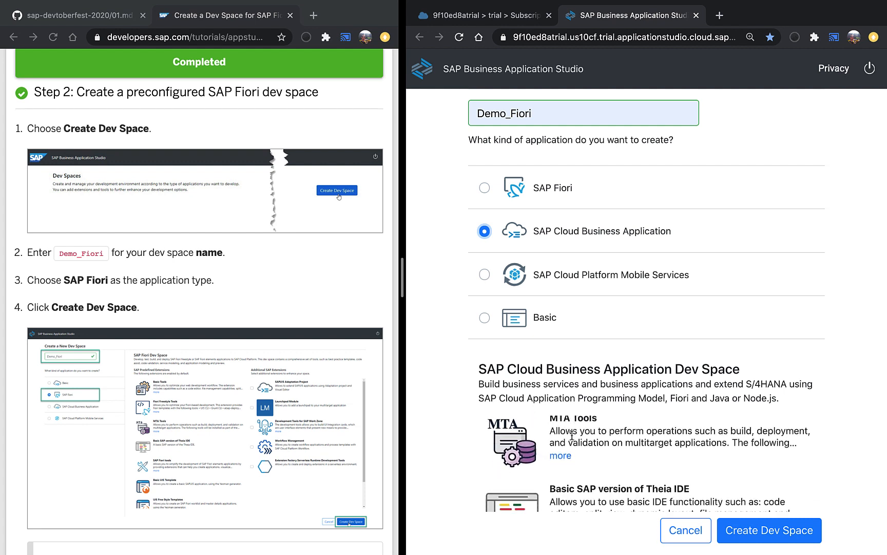
scroll(571, 435, down, 2)
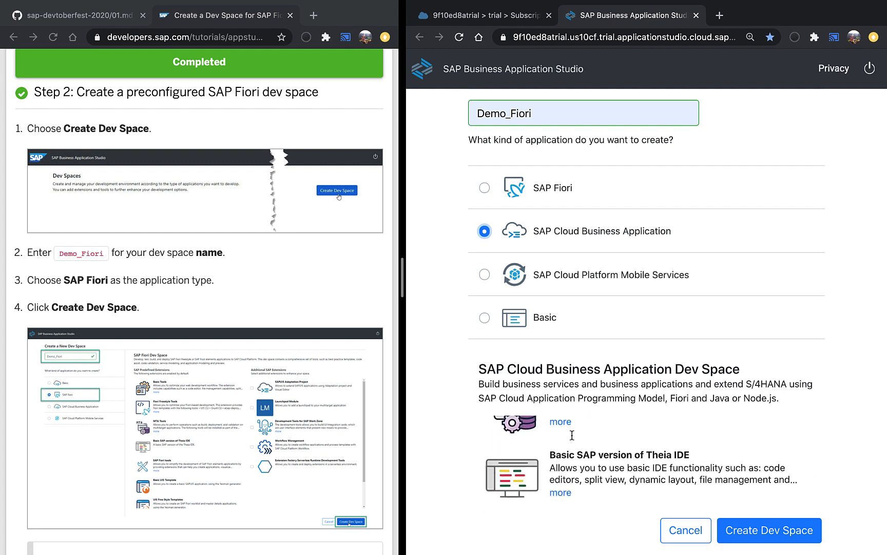
click(485, 188)
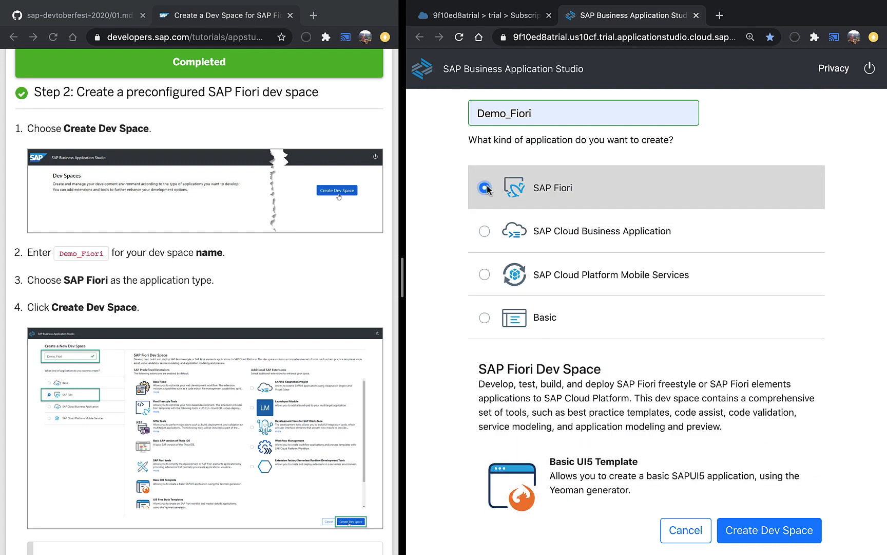
scroll(455, 409, down, 4)
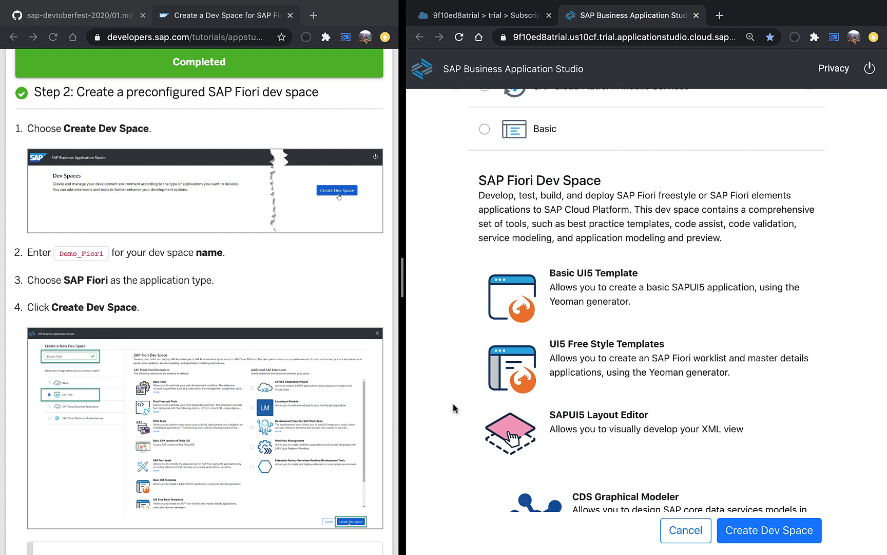
scroll(454, 408, down, 1)
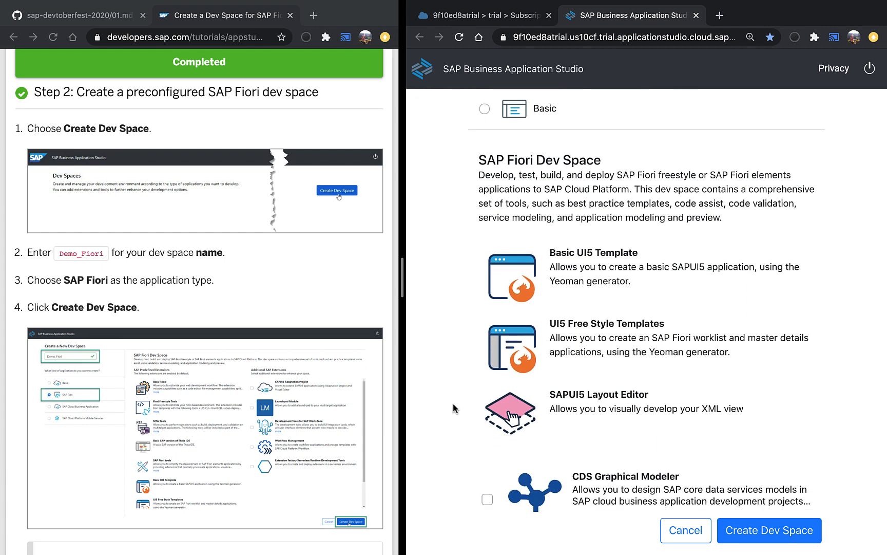
scroll(598, 408, down, 4)
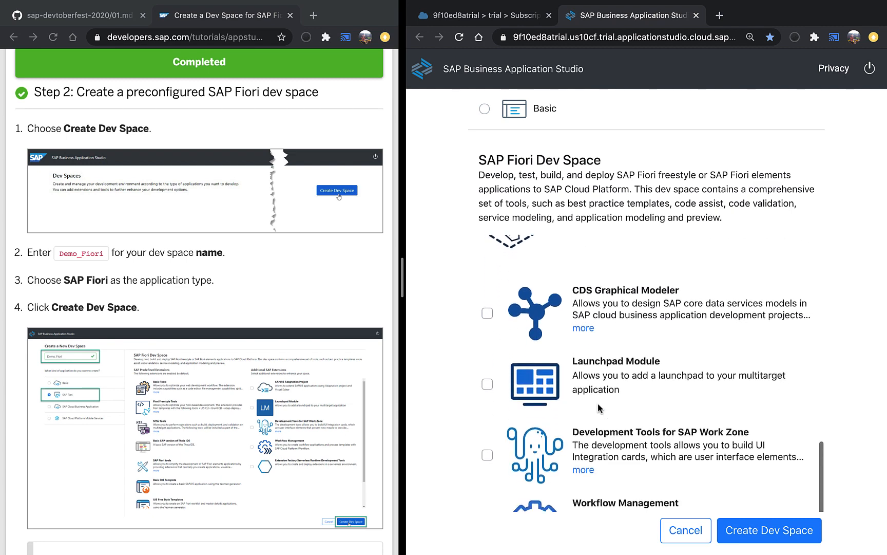
scroll(599, 409, down, 1)
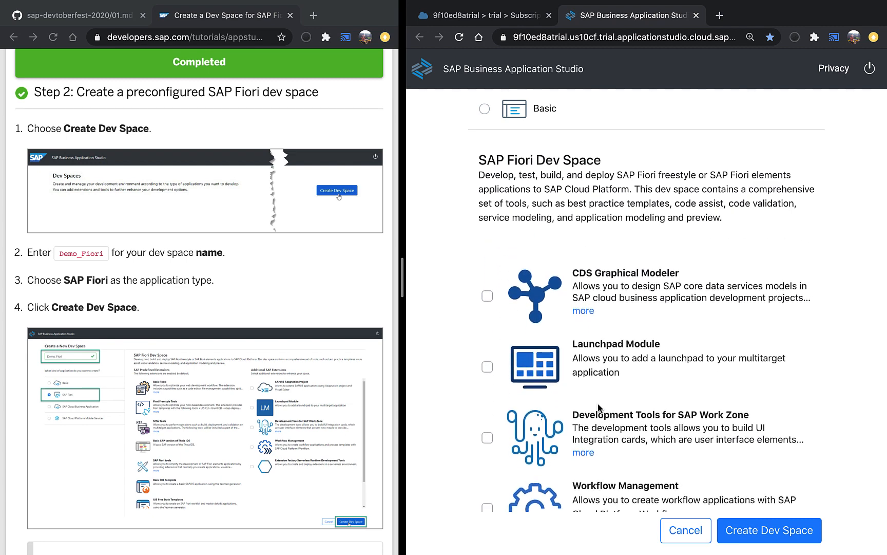
scroll(598, 407, up, 7)
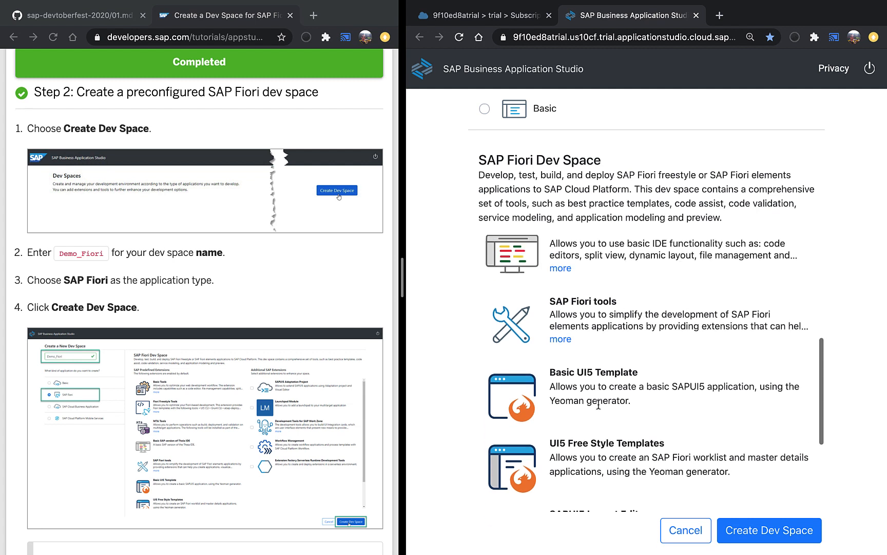
drag(548, 302, 620, 305)
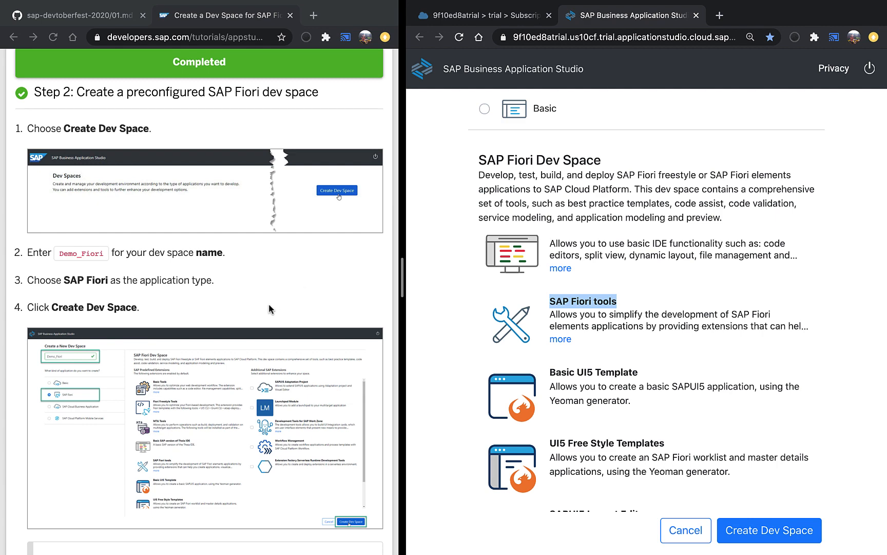
scroll(268, 304, down, 3)
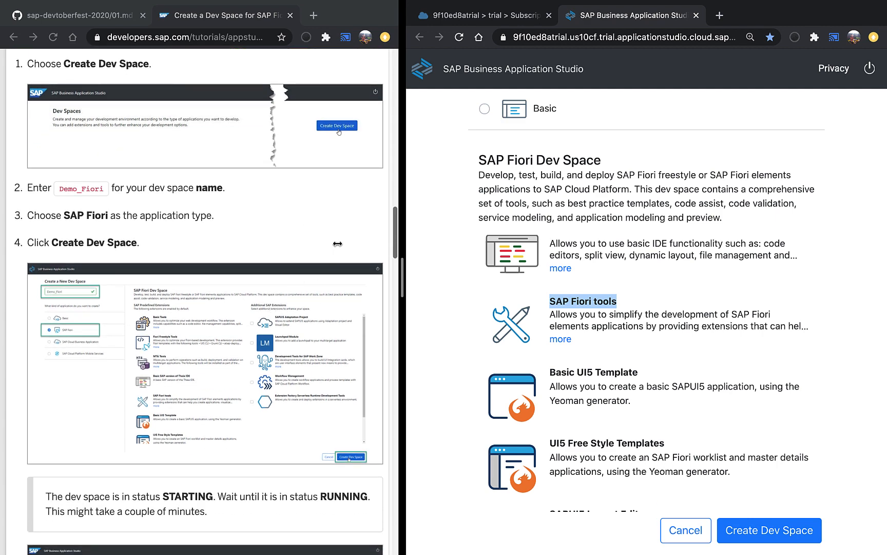
Create the Demo_Fiori dev space and wait until its status reads RUNNING.
click(772, 531)
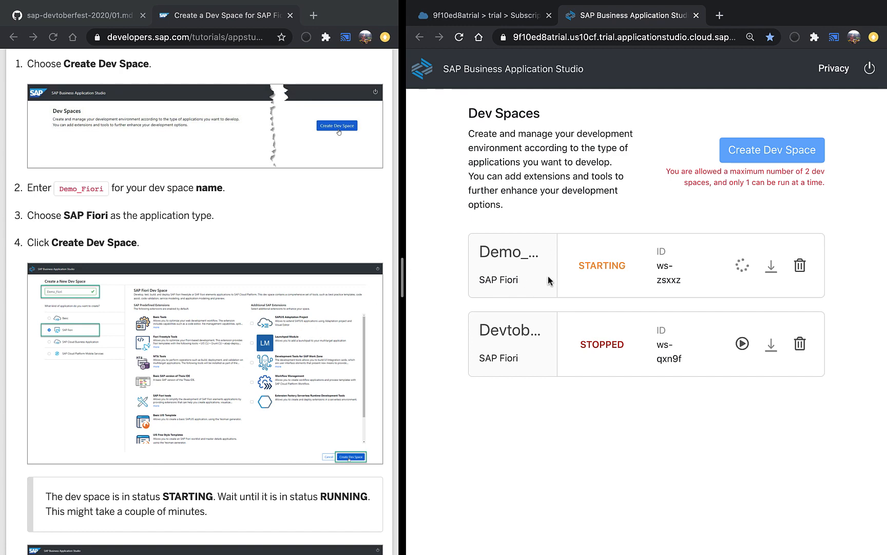
scroll(197, 382, down, 4)
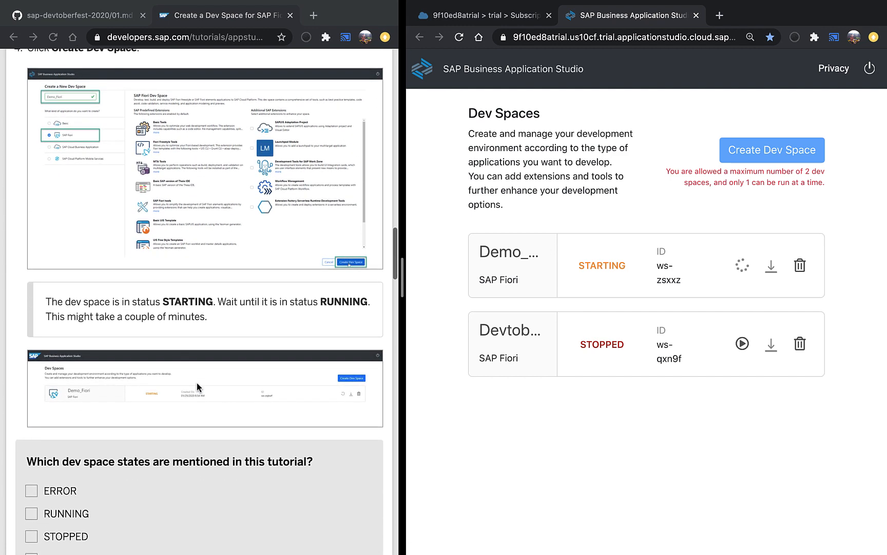
scroll(197, 383, down, 6)
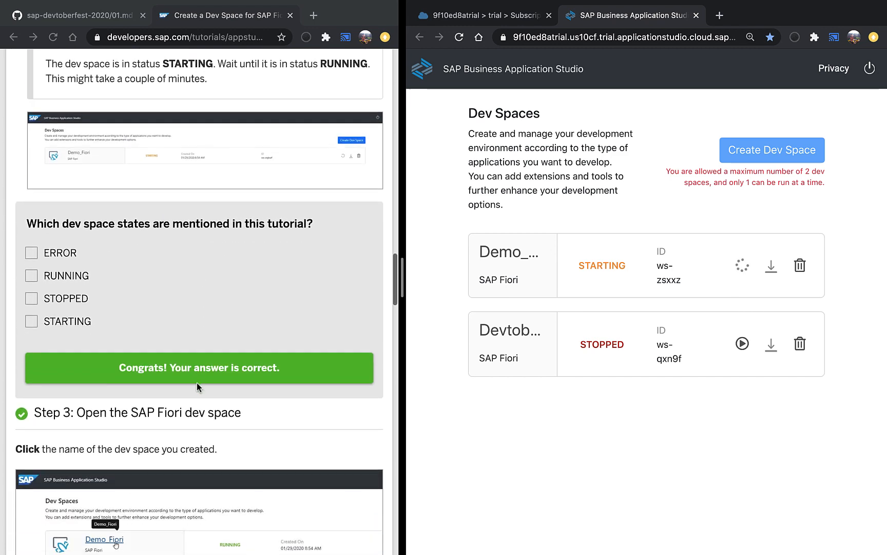
scroll(197, 382, down, 2)
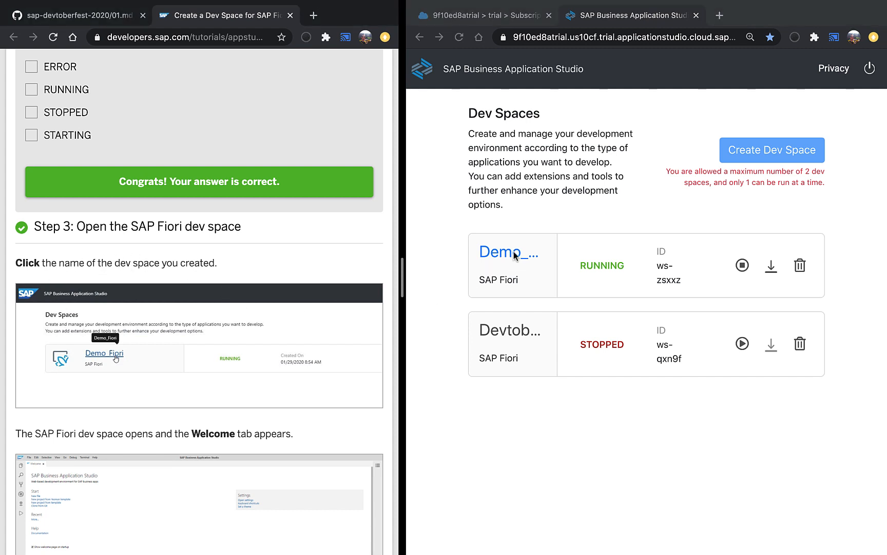
click(441, 272)
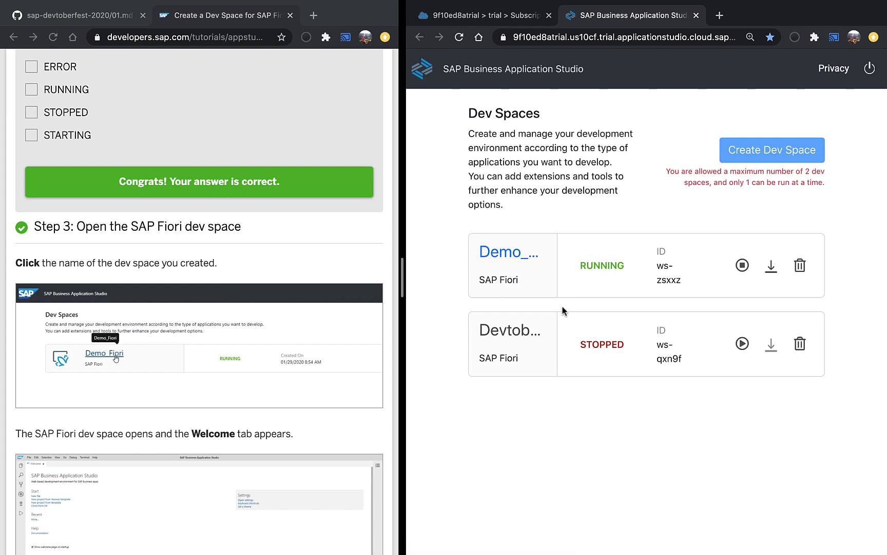
Open the running Demo_Fiori dev space and let it load to the Welcome page.
click(485, 257)
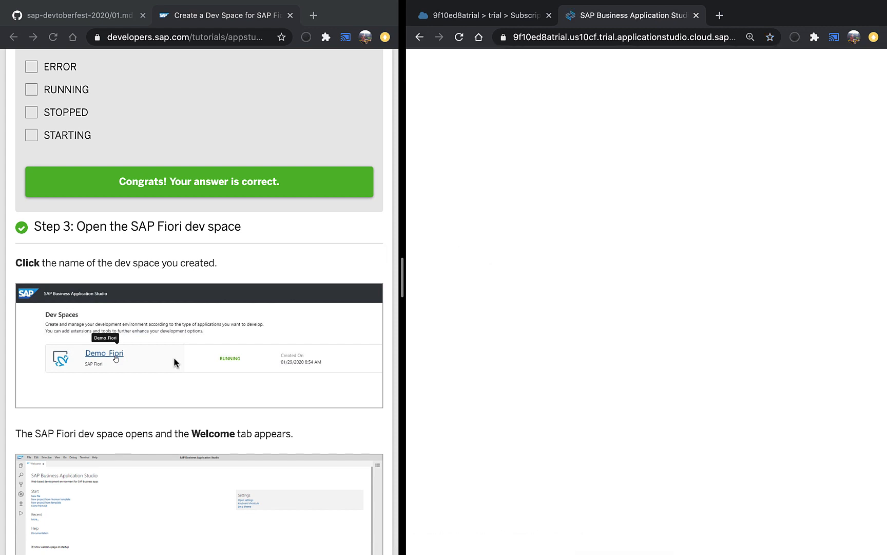
scroll(174, 363, down, 5)
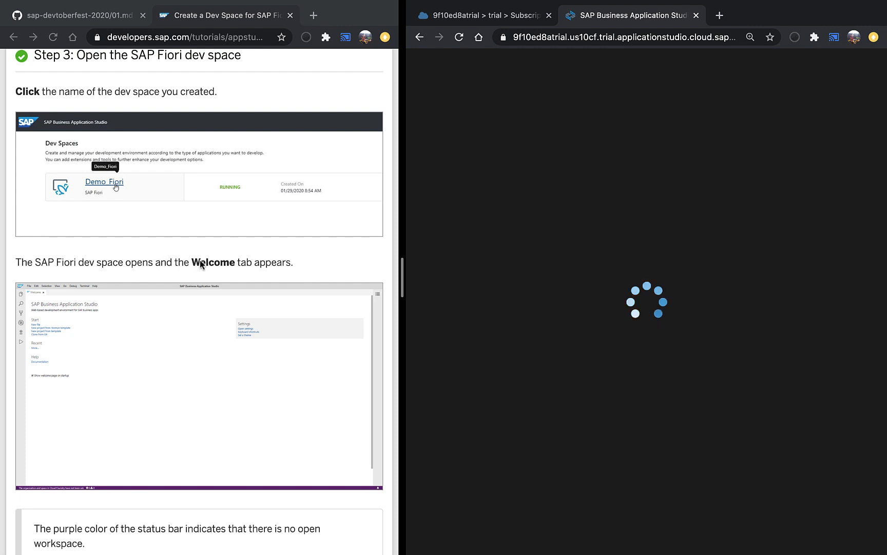
scroll(163, 265, down, 1)
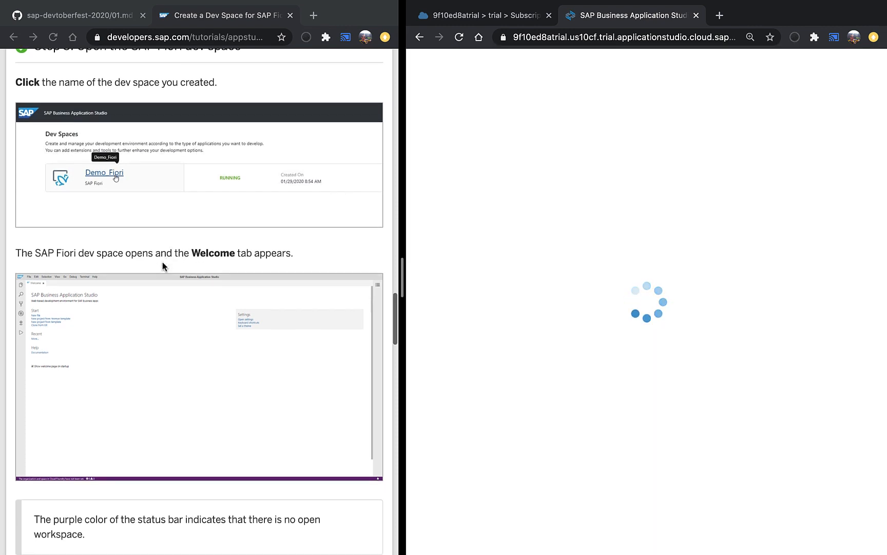
scroll(163, 266, down, 10)
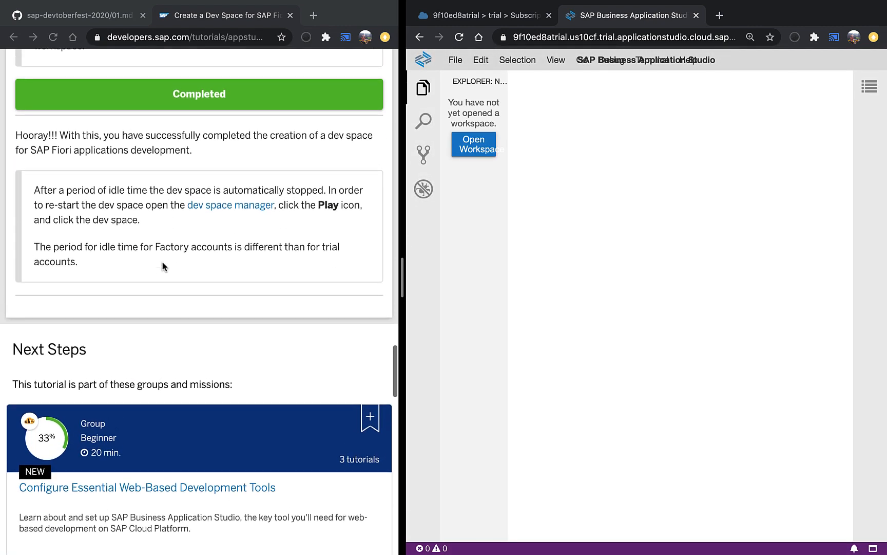
scroll(163, 266, up, 2)
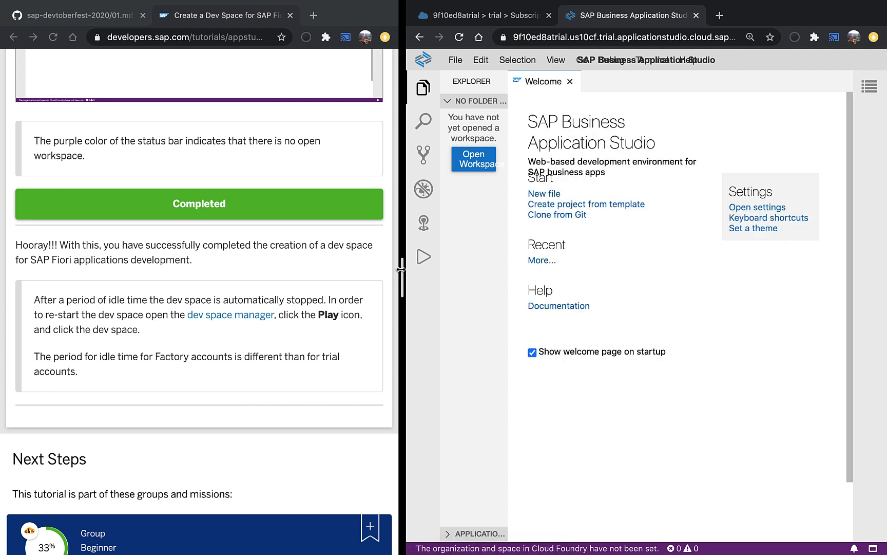
Narrow the tutorial window, widen the Explorer panel, and browse the Search, Source Control and Debug views.
drag(401, 269, 312, 268)
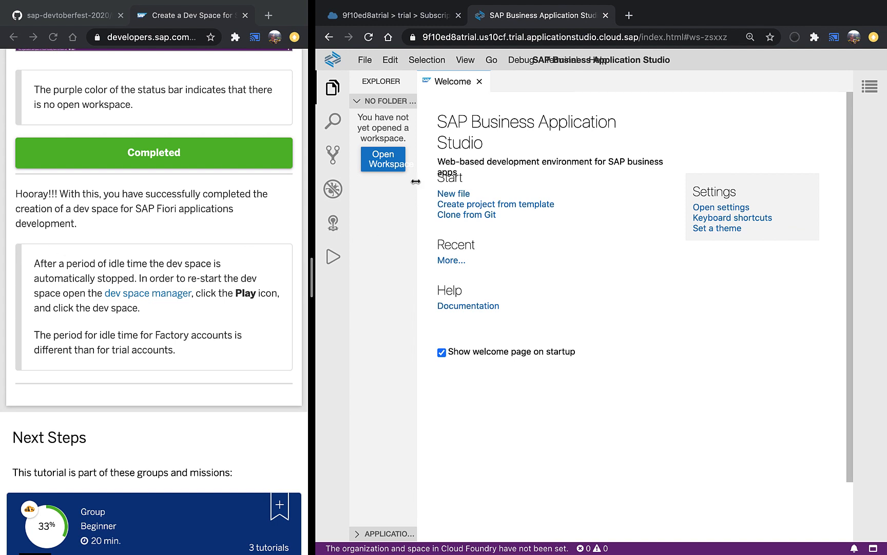
drag(416, 181, 488, 182)
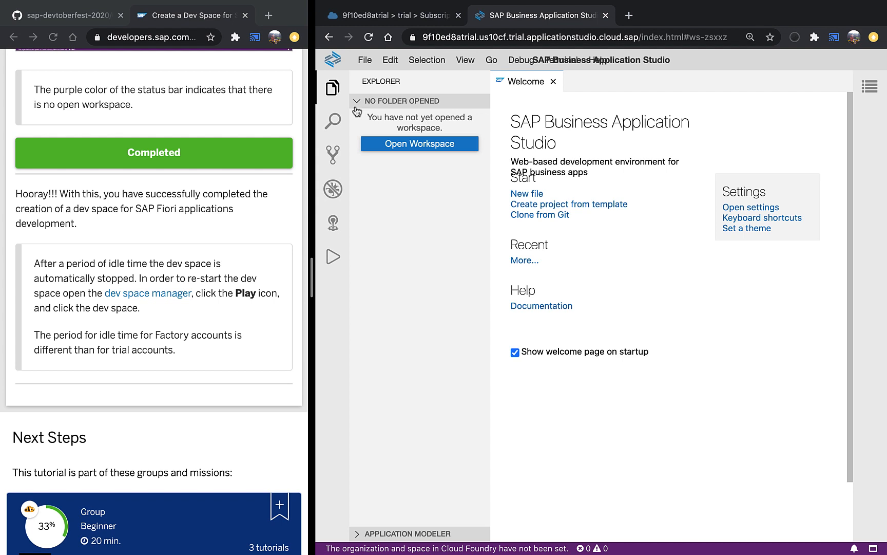
click(334, 121)
click(332, 156)
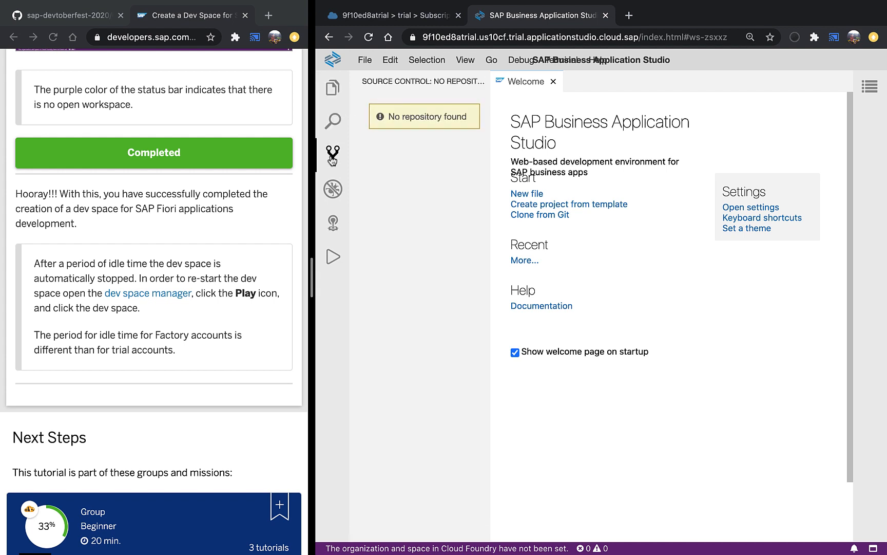
click(332, 188)
click(333, 87)
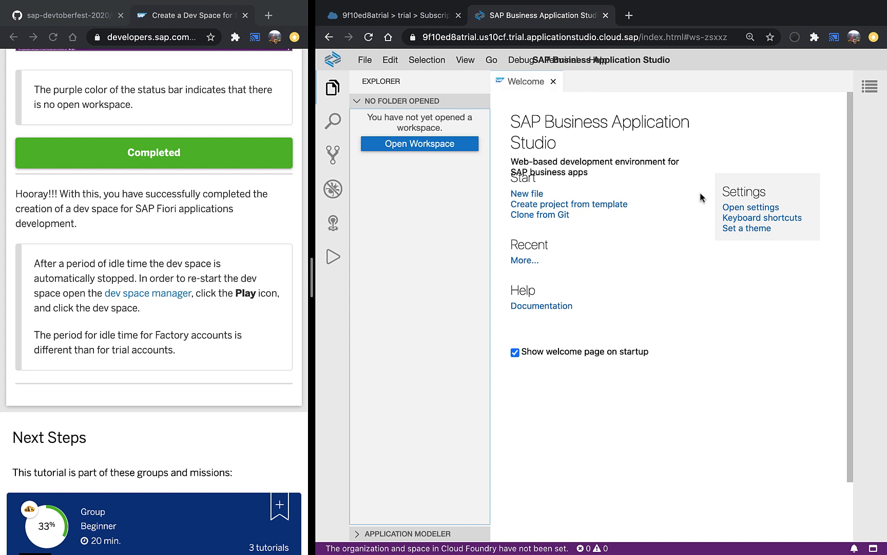
Apply the Dark (Theia) colour theme, then bring up the command palette.
click(743, 237)
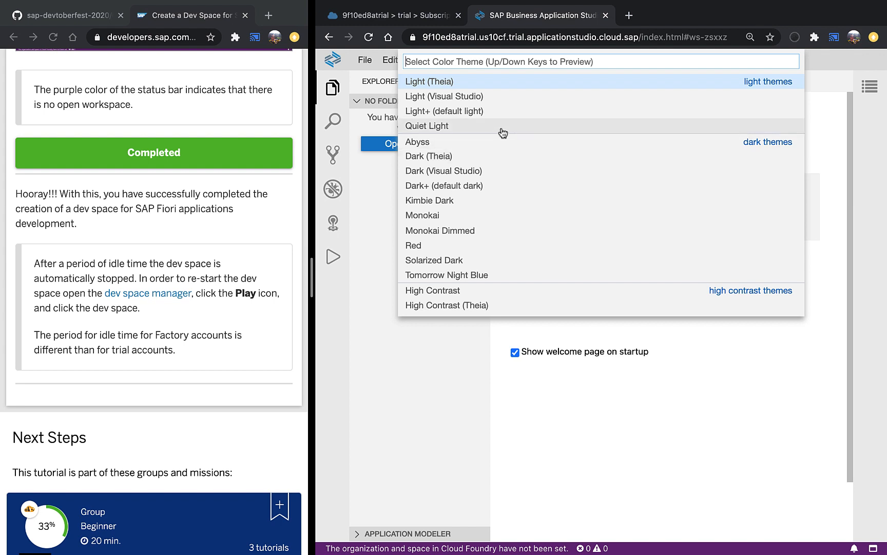
click(467, 157)
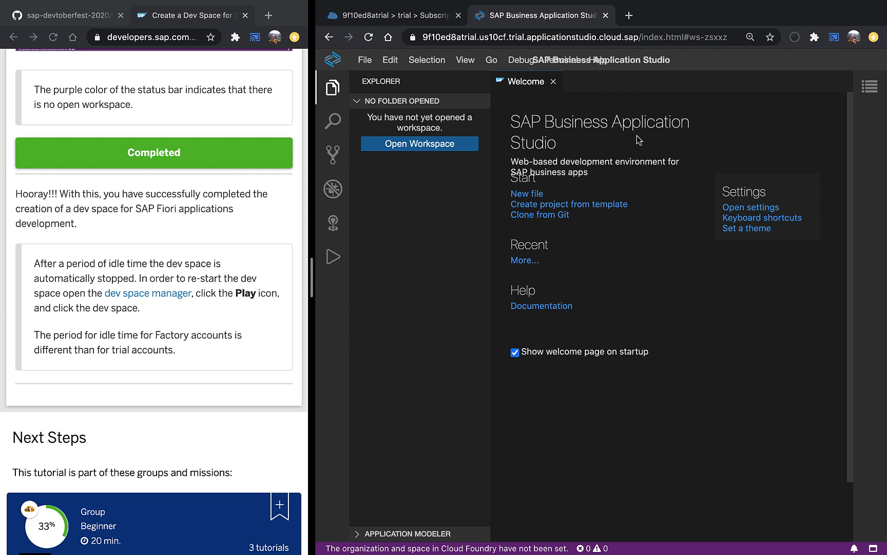
key(super+shift+p)
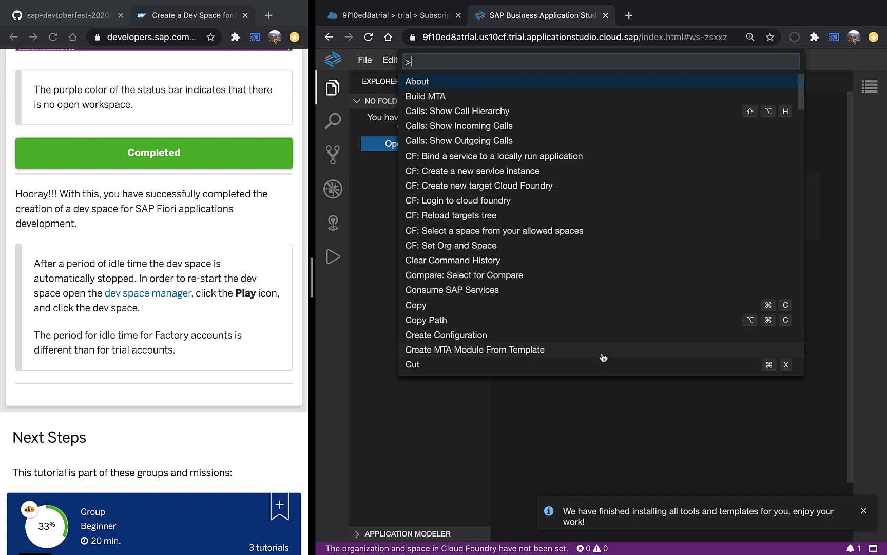
Filter the command palette to 'sap fiori' to review SAP Fiori tools commands, then dismiss it.
text(sap)
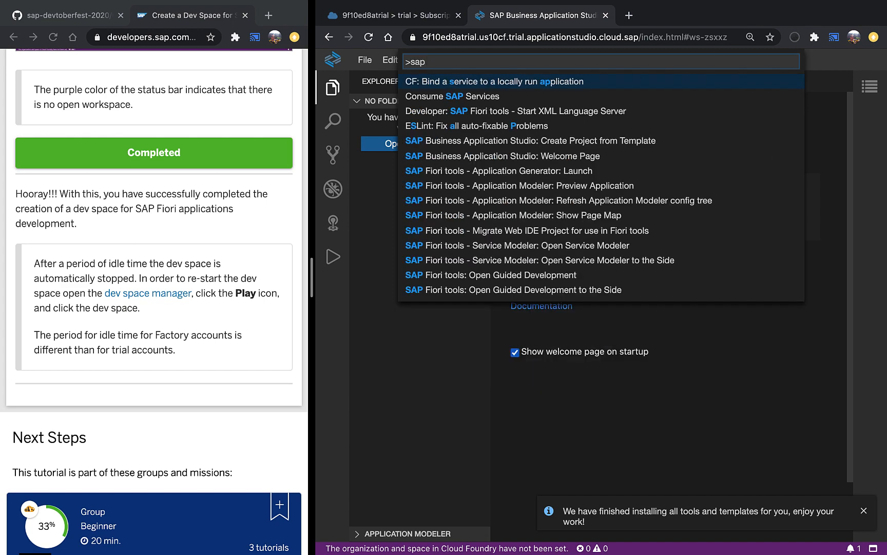
text( fiori)
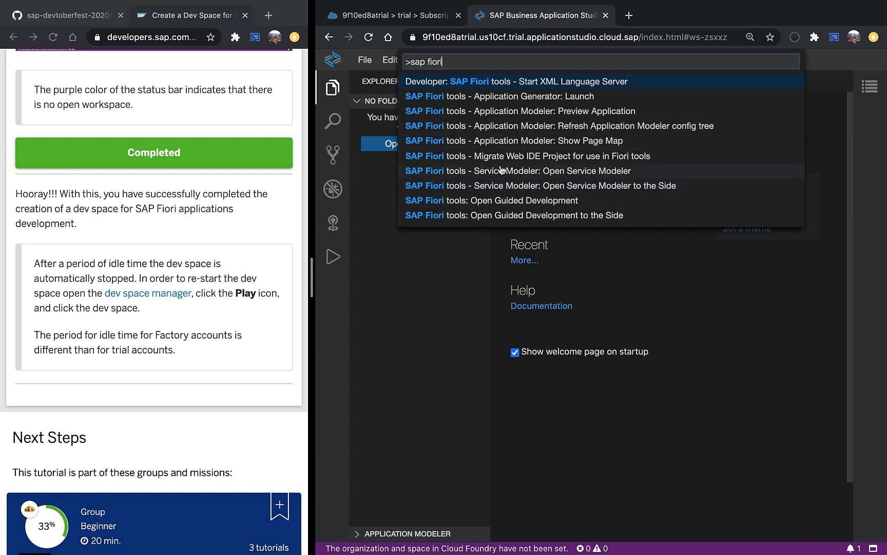
key(Escape)
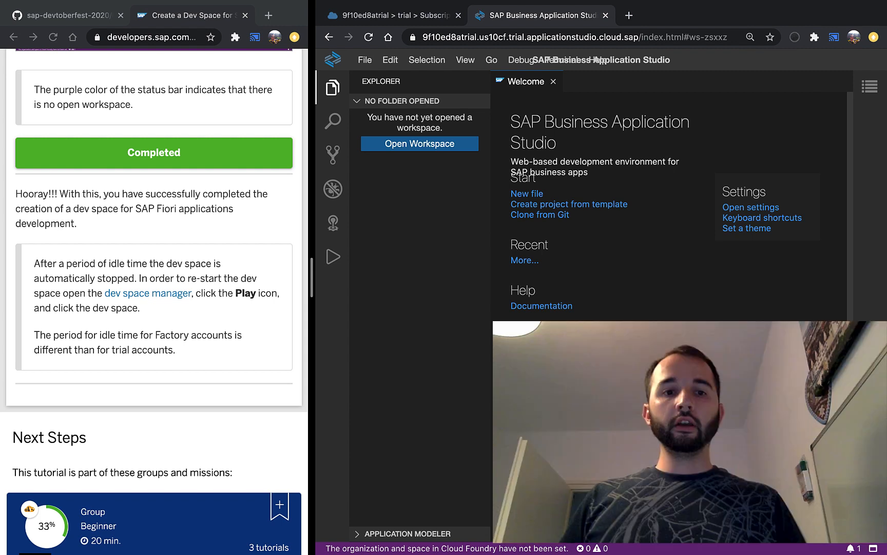
Reread the Exercise 01 summary on the sap-devtoberfest-2020 tab, highlighting the setup-complete sentence.
click(48, 18)
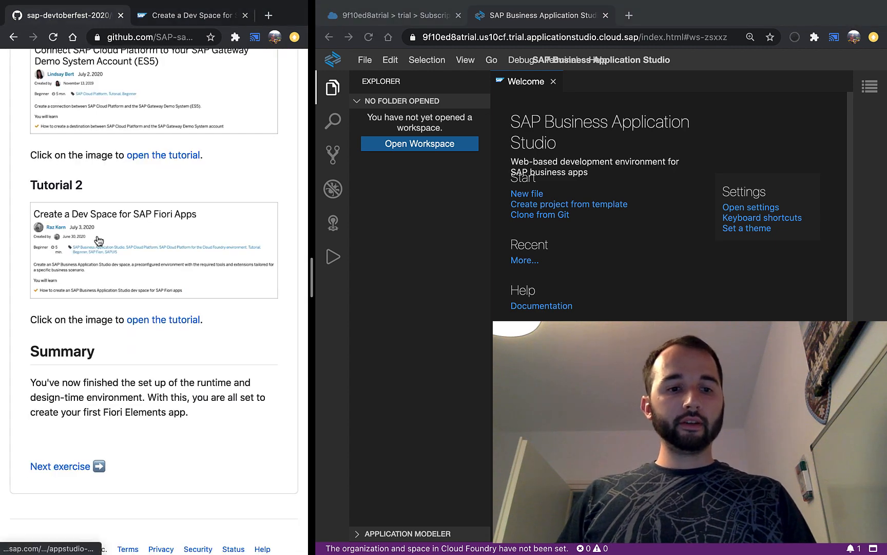
scroll(99, 241, up, 2)
scroll(98, 241, down, 3)
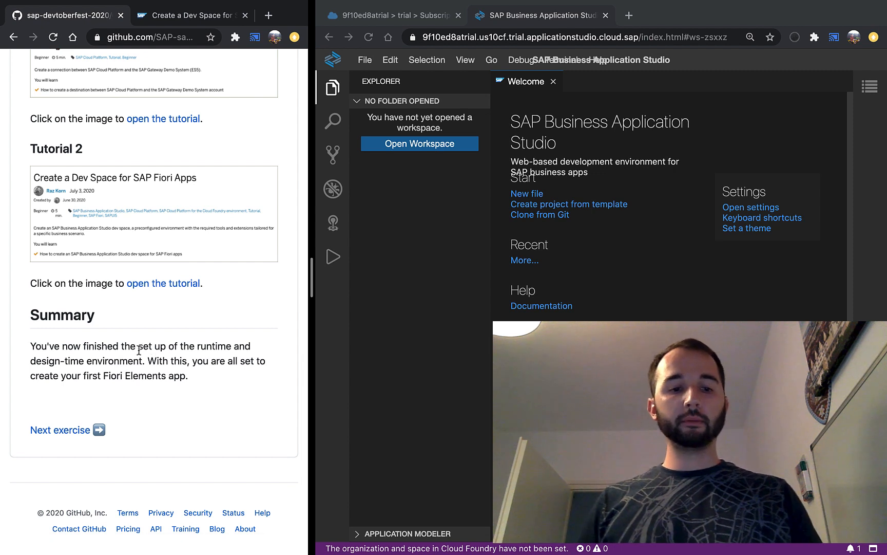
drag(55, 346, 147, 359)
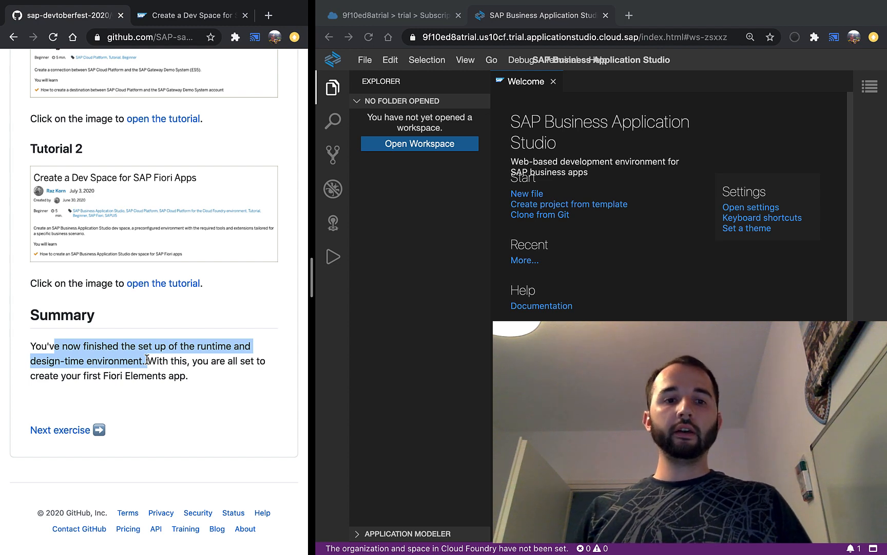
scroll(28, 218, up, 20)
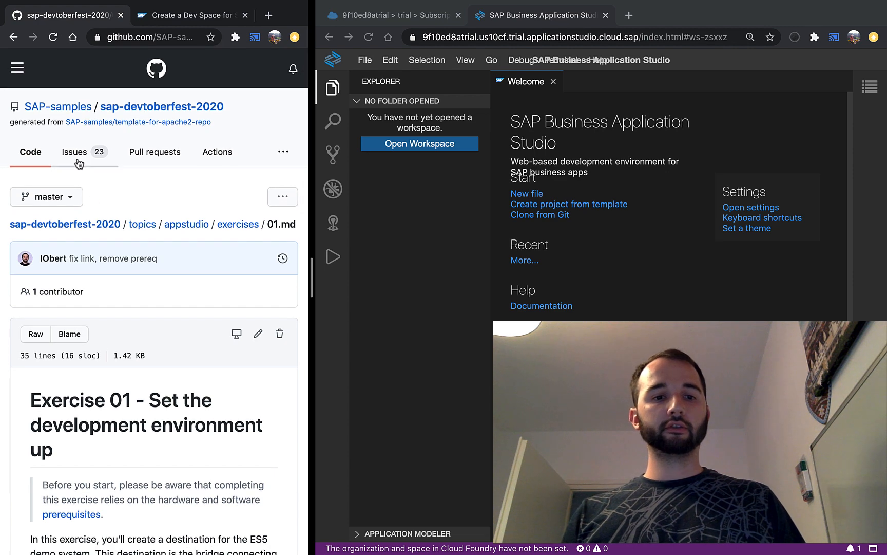
Open a new issue from the Exercise question template and scroll through its pre-filled body.
click(75, 157)
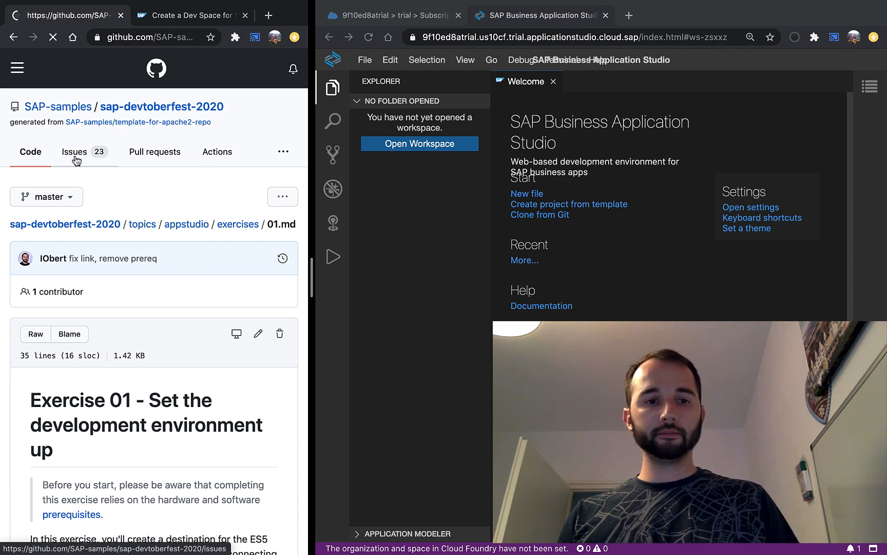
click(262, 344)
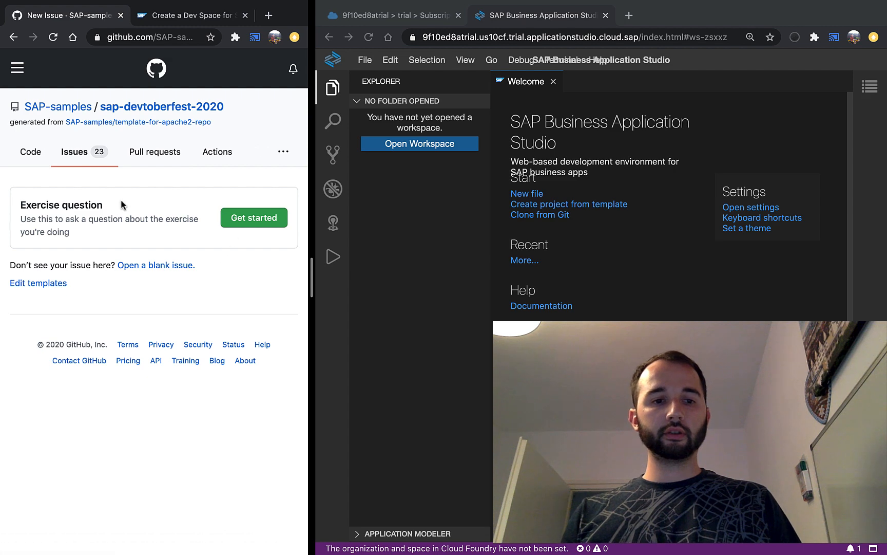
click(257, 219)
scroll(124, 303, down, 1)
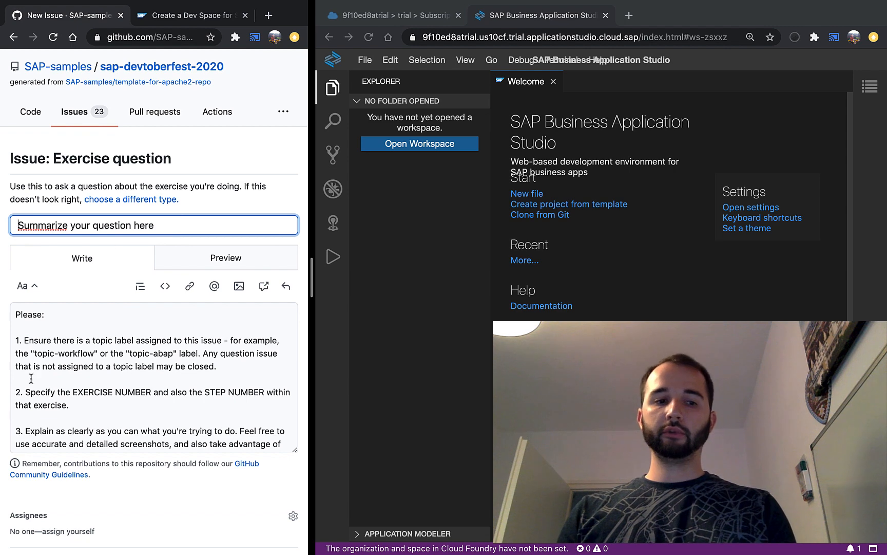
scroll(47, 383, down, 2)
scroll(48, 383, down, 1)
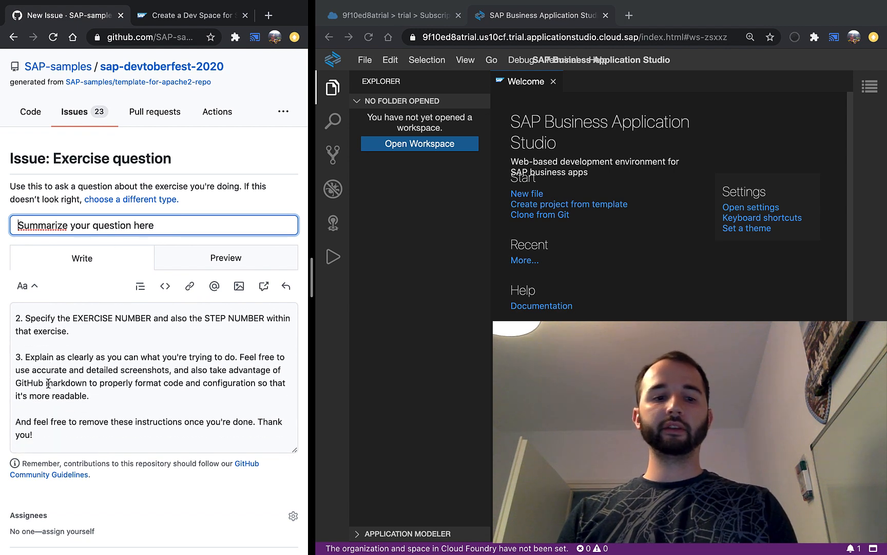